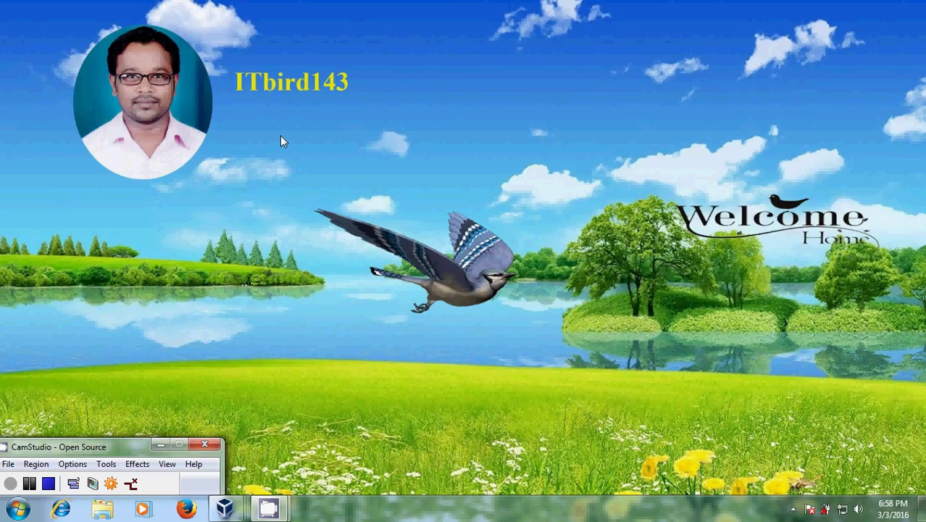
Switch between the 2008 and win7 VM windows, ending with the 2008 server in front.
mouse_move(229, 515)
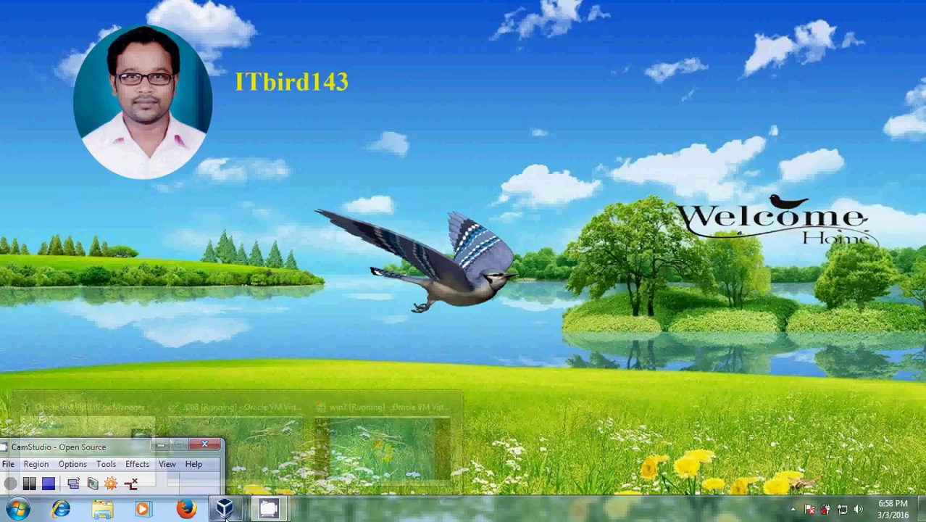
left_click(240, 444)
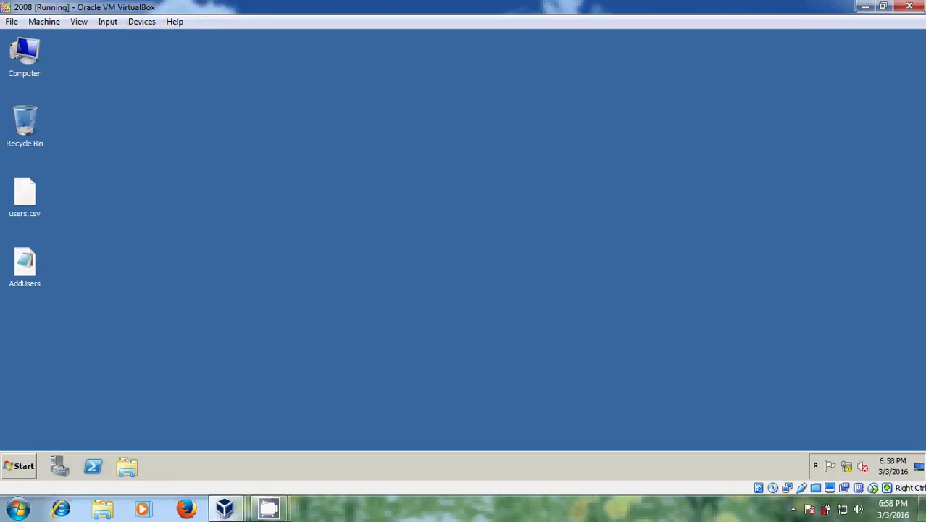
mouse_move(225, 509)
left_click(350, 426)
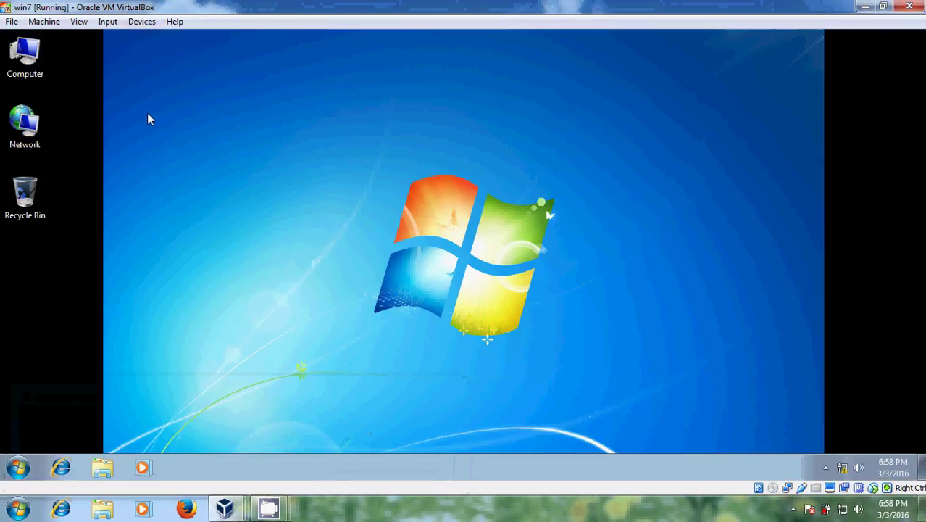
mouse_move(228, 510)
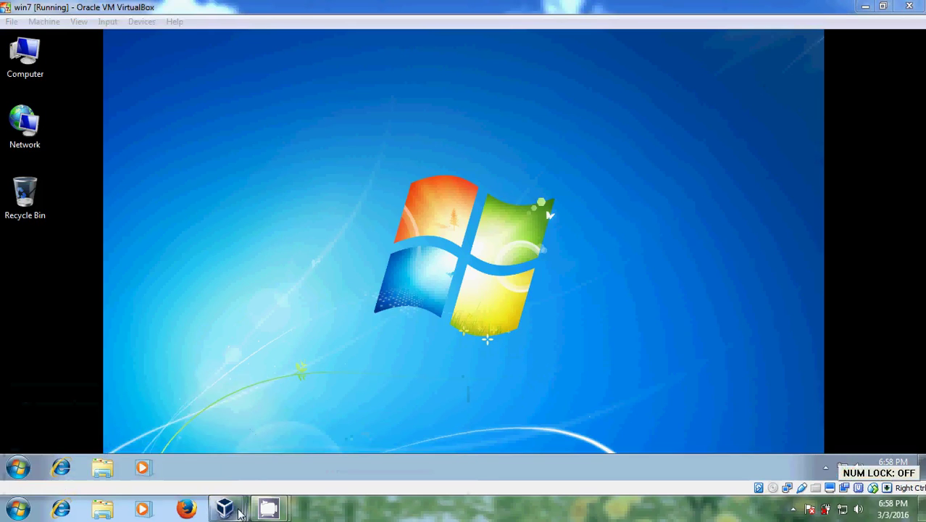
left_click(238, 462)
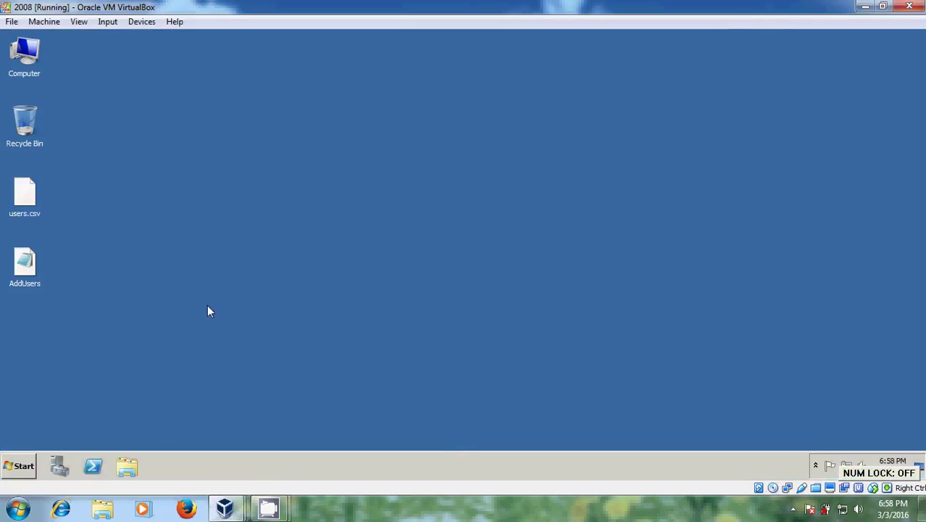
Launch Share and Storage Management from Administrative Tools in the Start menu.
left_click(28, 466)
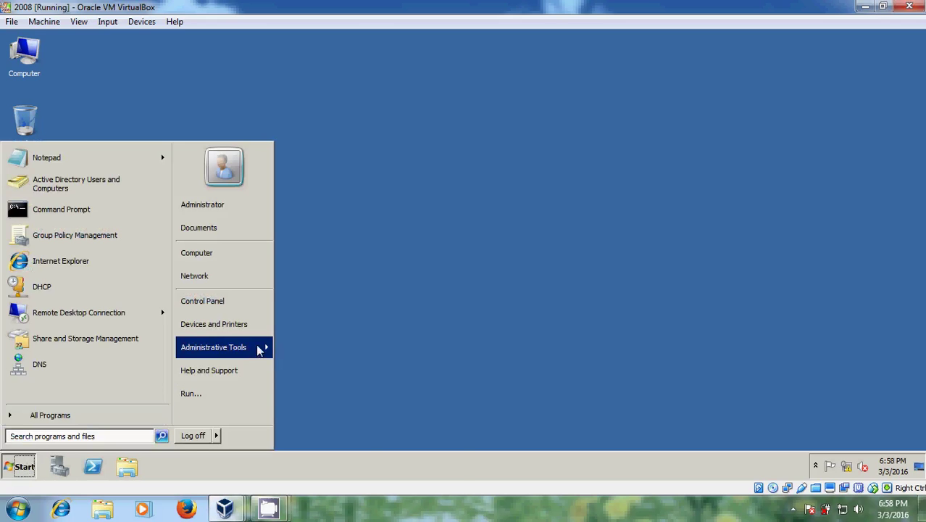
mouse_move(260, 350)
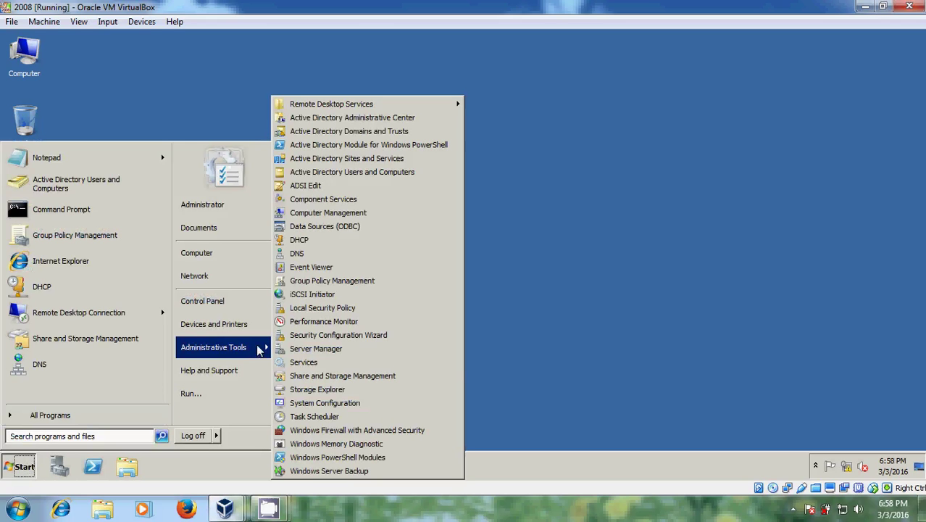
left_click(409, 378)
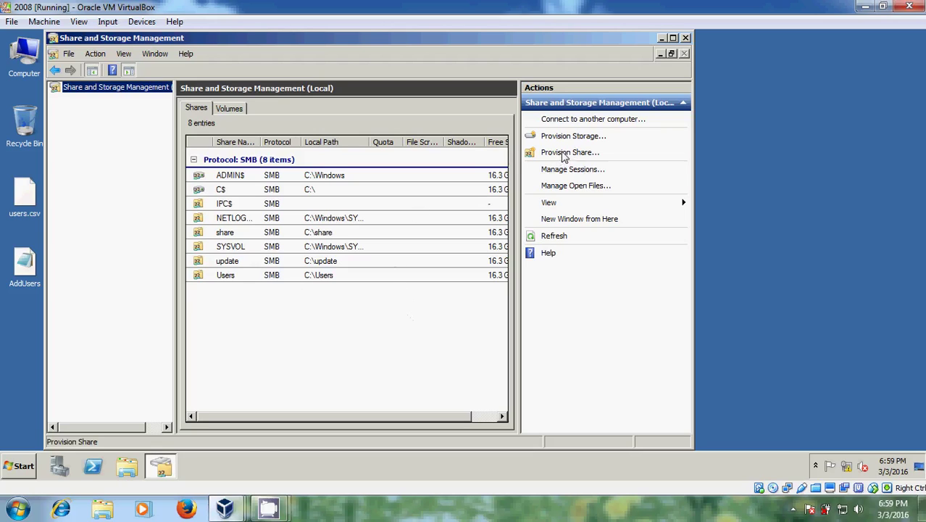
Start Provision Share and set its location to a newly created folder c:\Share_it.
left_click(565, 156)
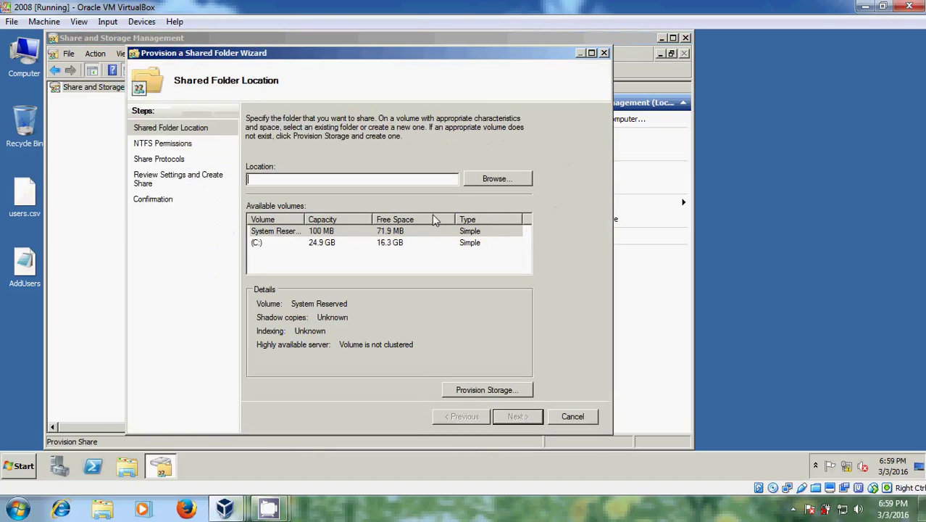
left_click(509, 183)
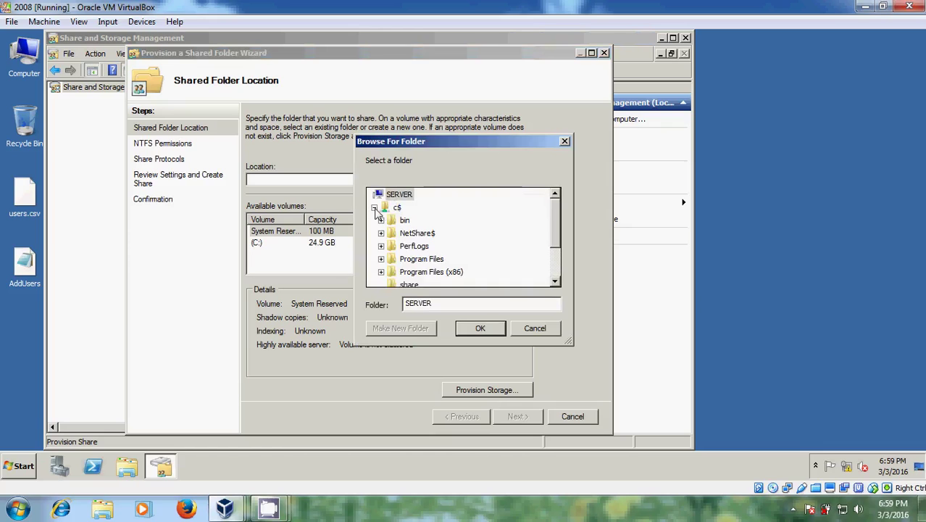
left_click(397, 209)
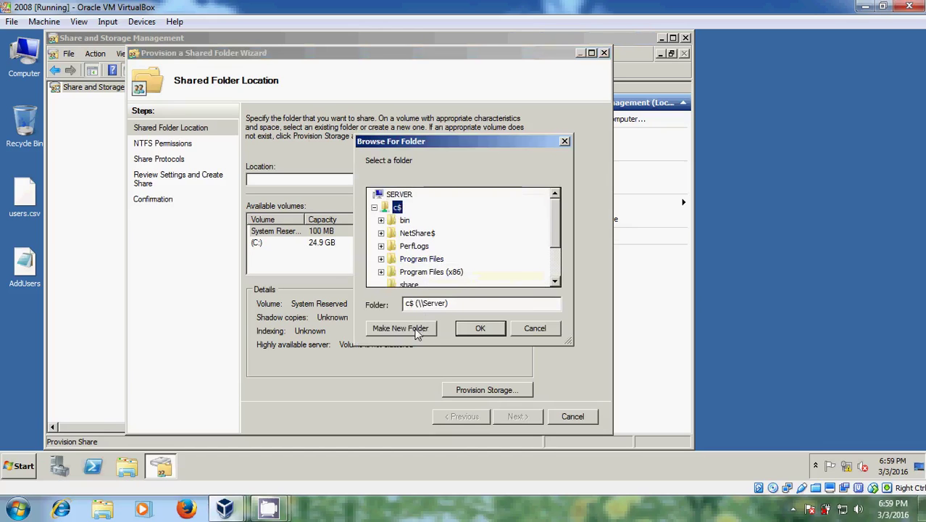
left_click(401, 328)
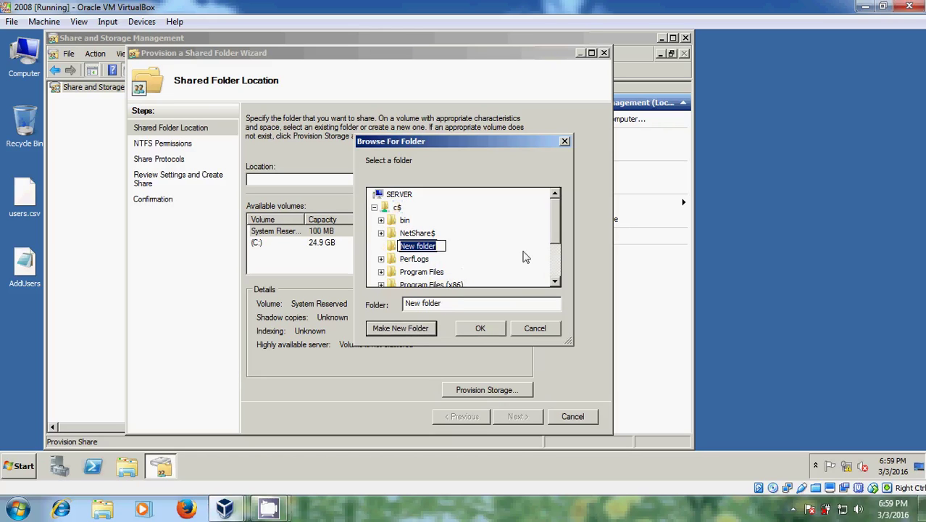
type("Share_it")
key("Return")
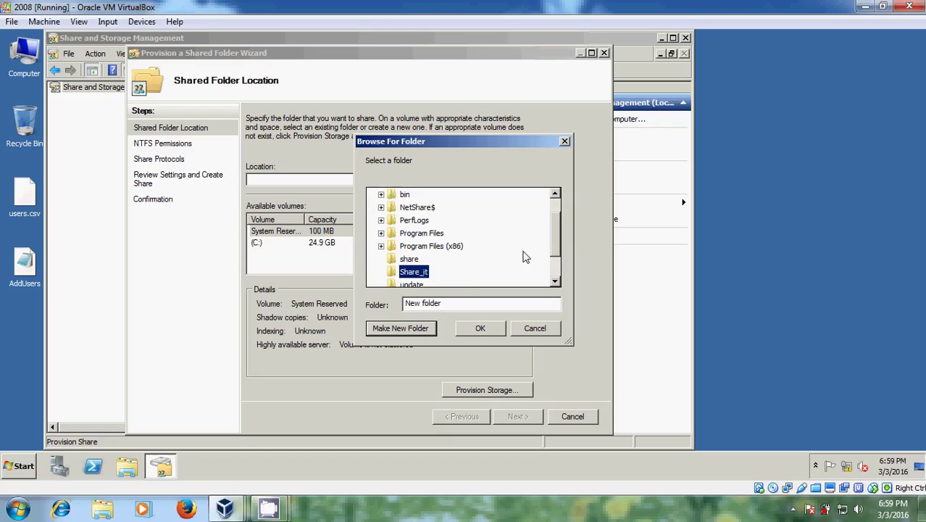
left_click(478, 328)
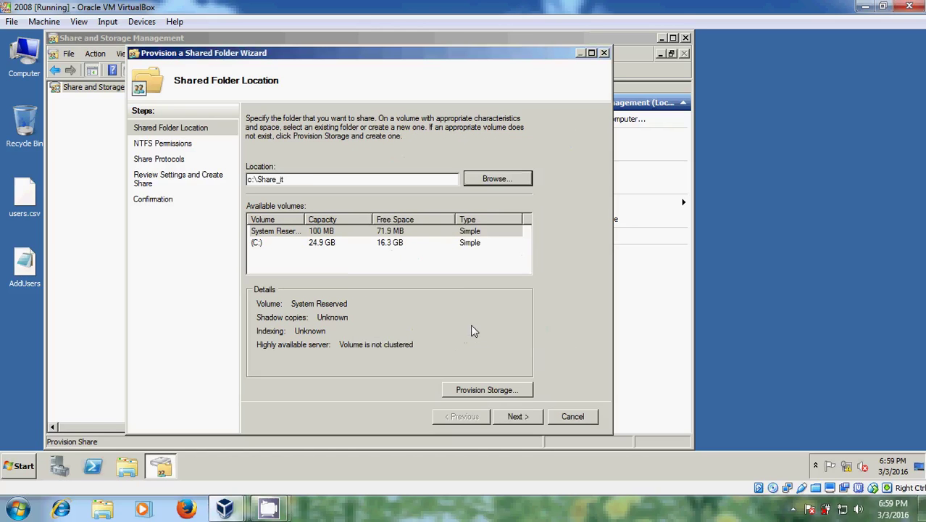
Keep the default NTFS permissions, the share name Share_it and the default SMB settings.
left_click(527, 419)
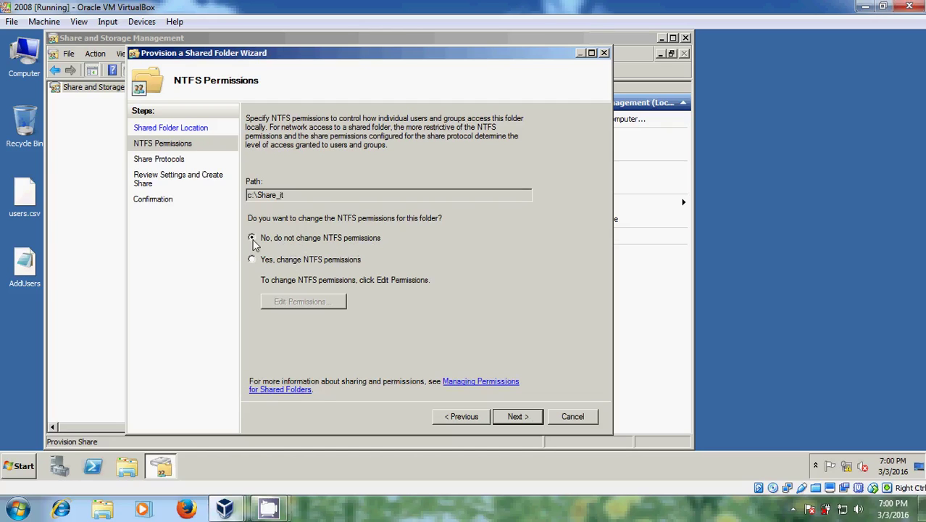
left_click(529, 419)
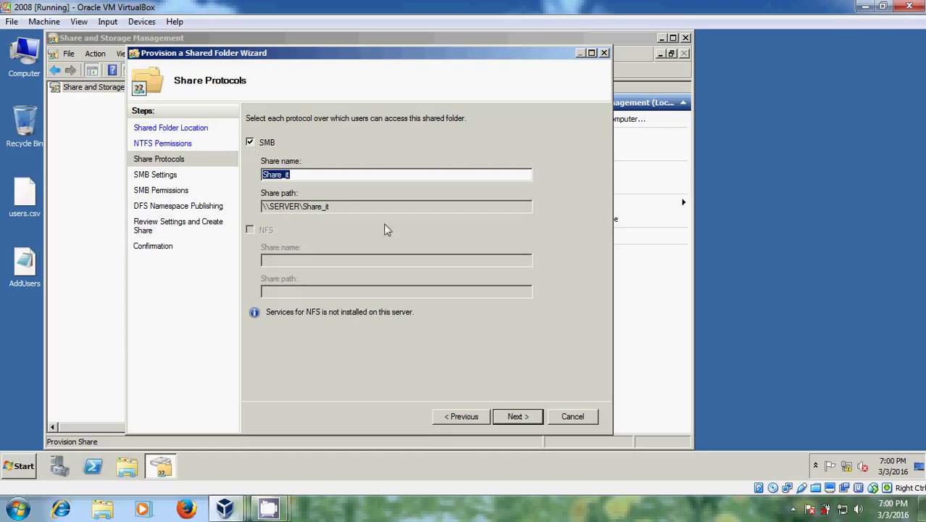
left_click(518, 417)
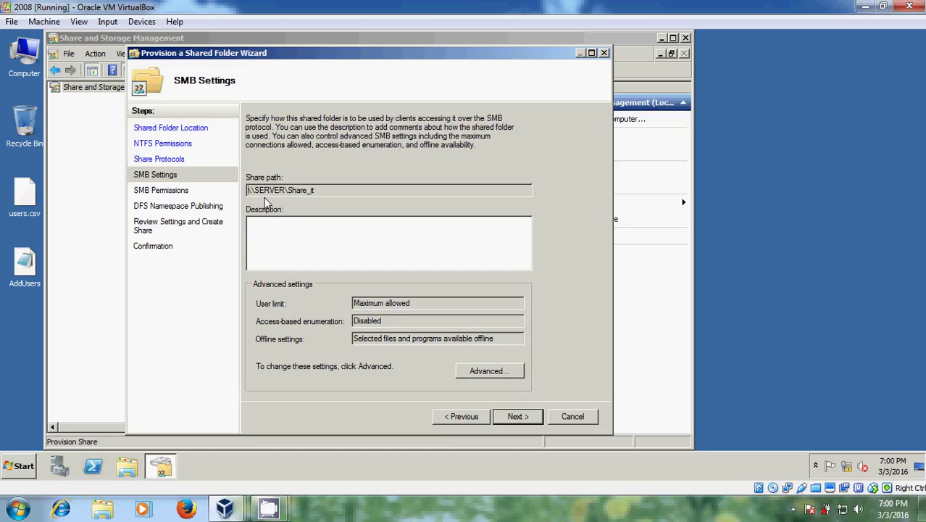
left_click(518, 417)
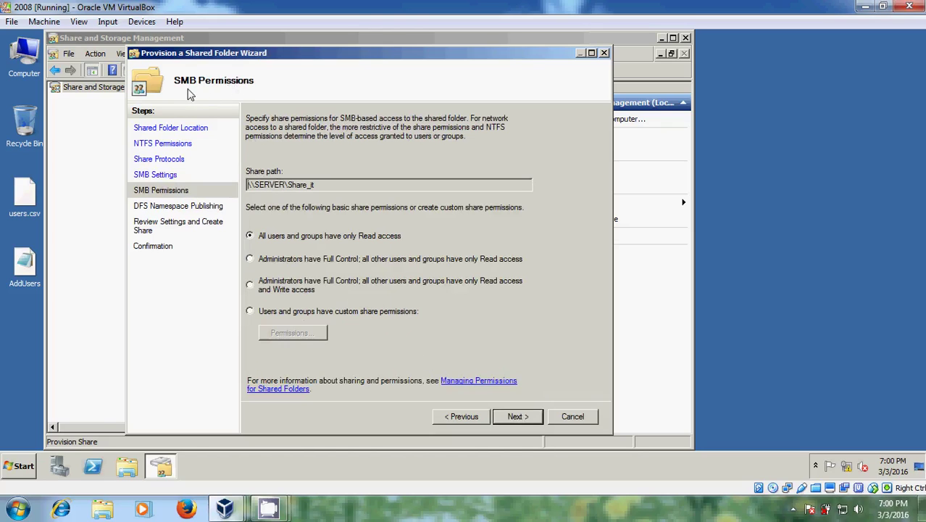
Choose Administrators Full Control with Everyone Read, skipping DFS namespace publishing.
left_click(250, 260)
left_click(517, 418)
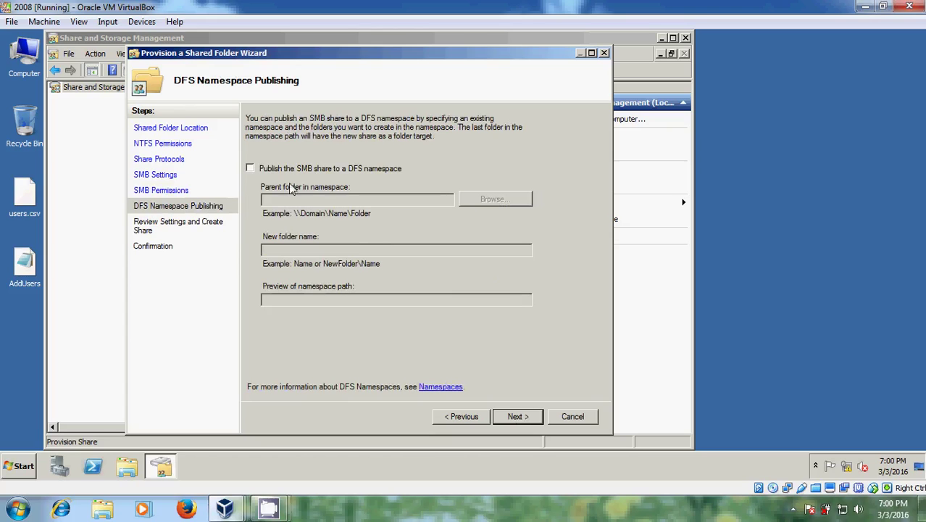
left_click(517, 418)
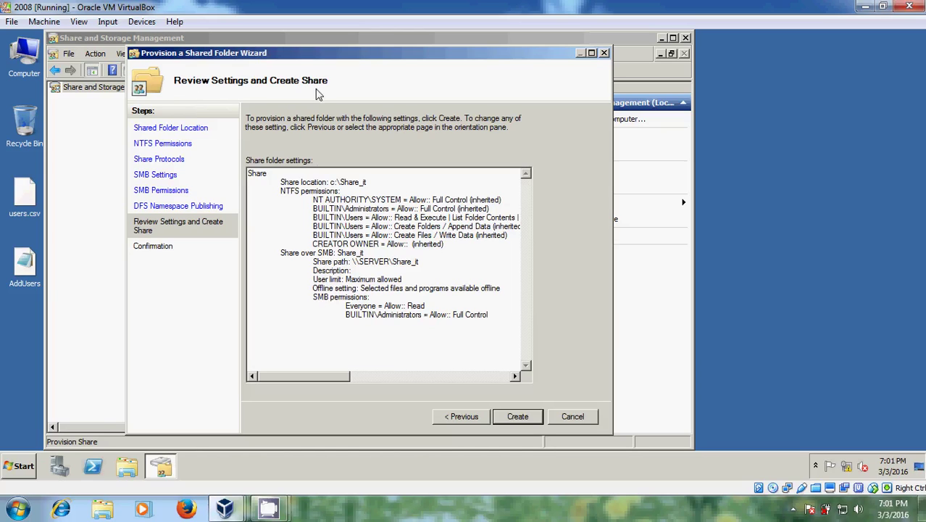
Create the Share_it share and close the wizard's confirmation page.
left_click(518, 418)
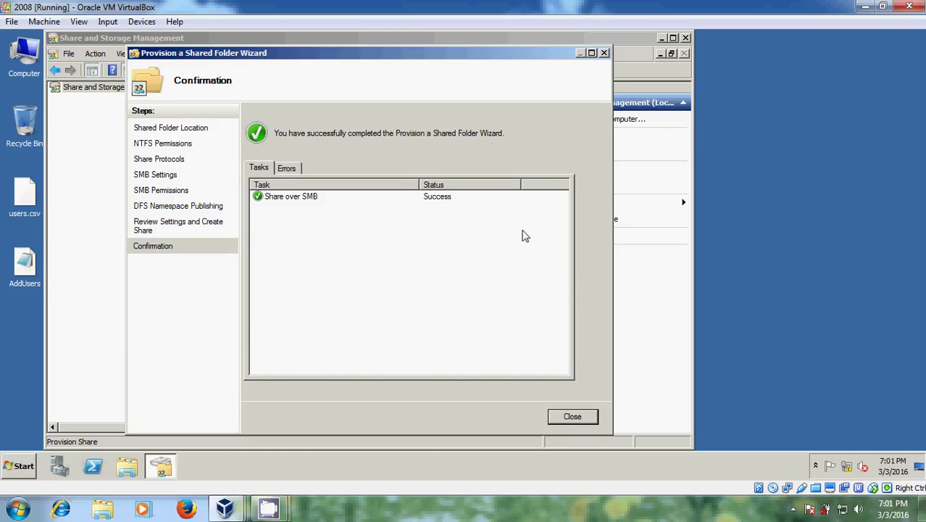
left_click(574, 416)
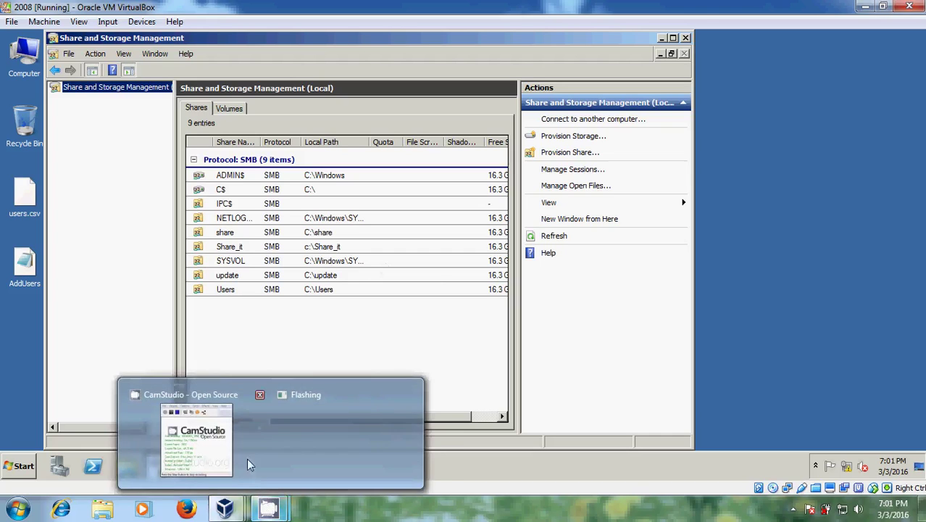
Switch to the win7 client virtual machine.
left_click(268, 510)
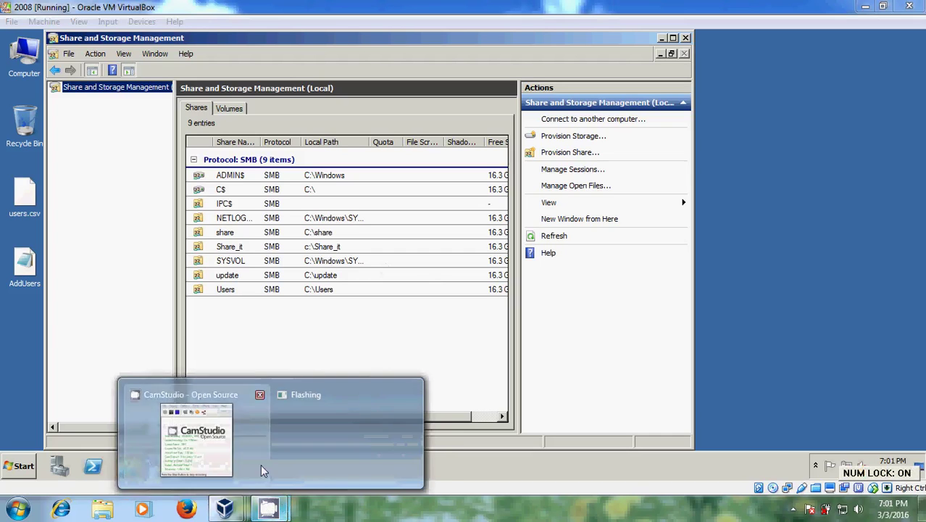
left_click(258, 467)
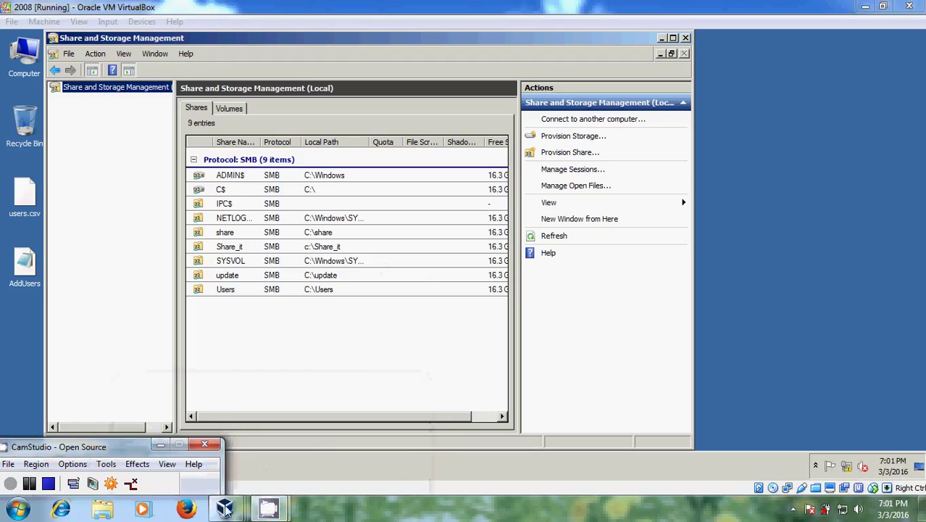
mouse_move(225, 509)
left_click(361, 411)
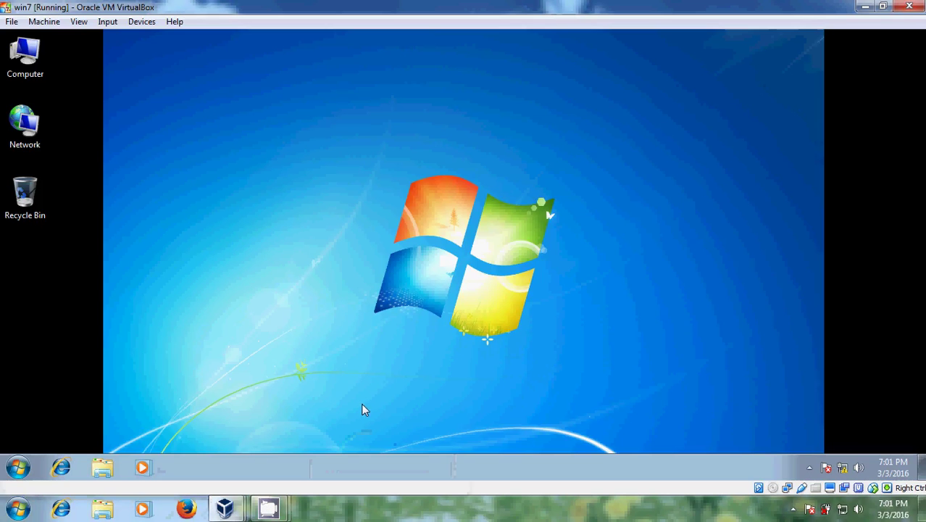
Open \\server\share_it from the win7 Start search box.
left_click(20, 471)
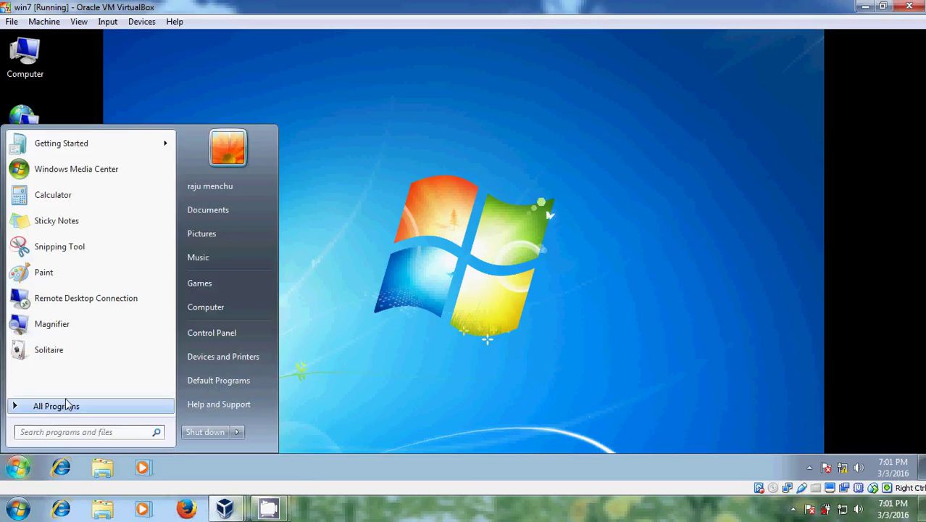
left_click(58, 406)
type("\\server")
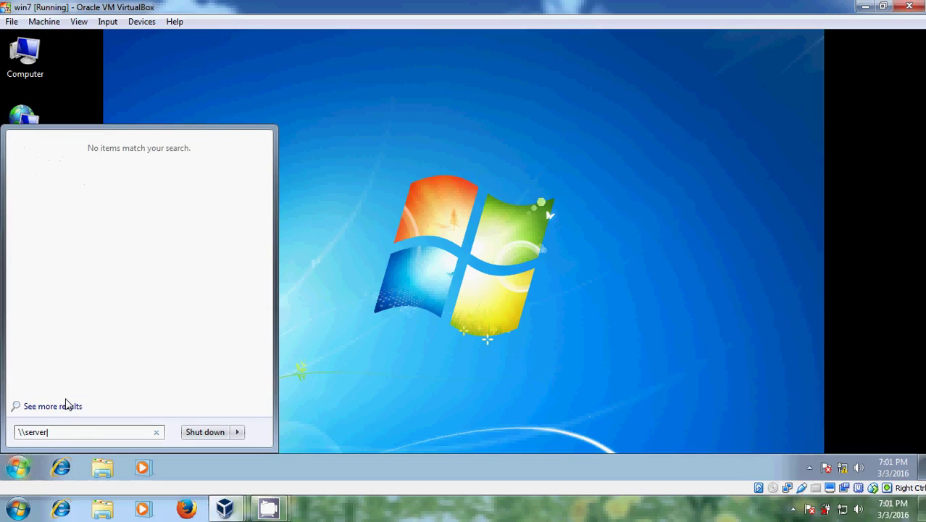
type("\\")
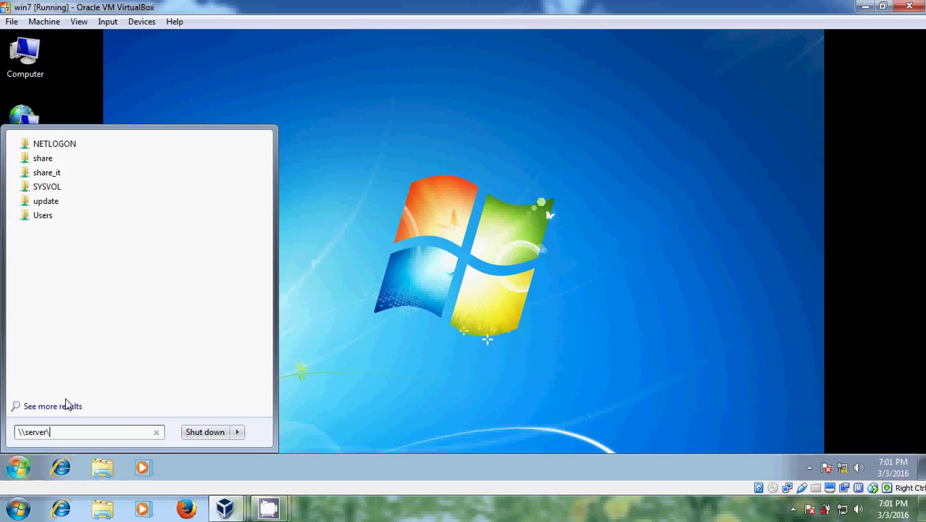
type("share")
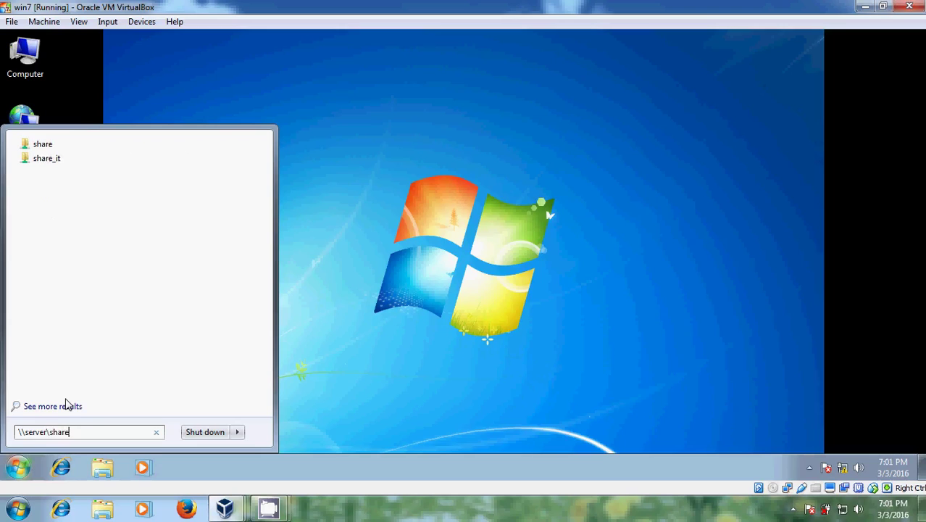
type("_it")
key("Return")
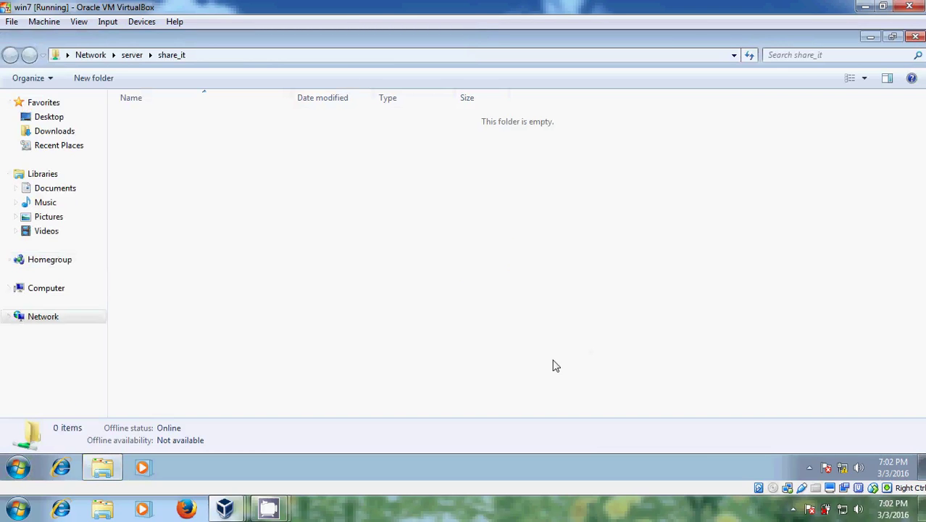
Close the share_it window, return to the 2008 server, and close Share and Storage Management.
left_click(915, 37)
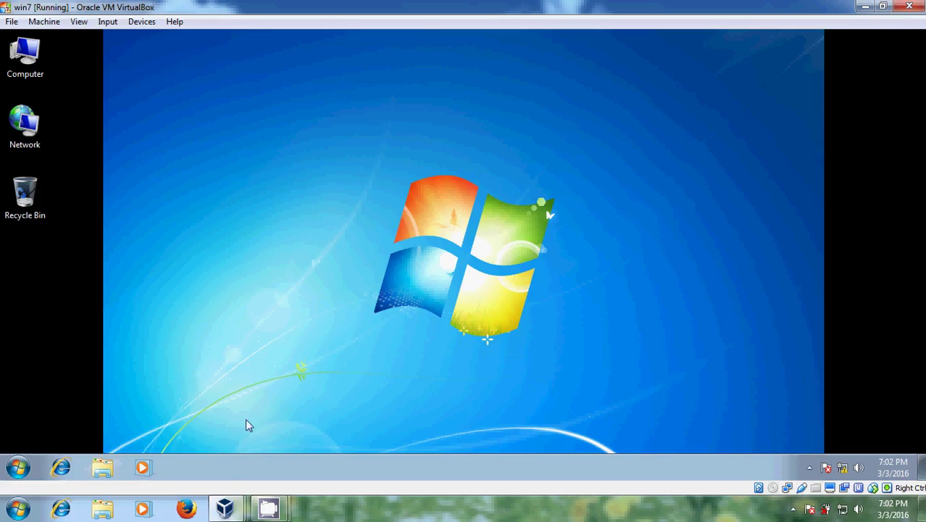
mouse_move(223, 510)
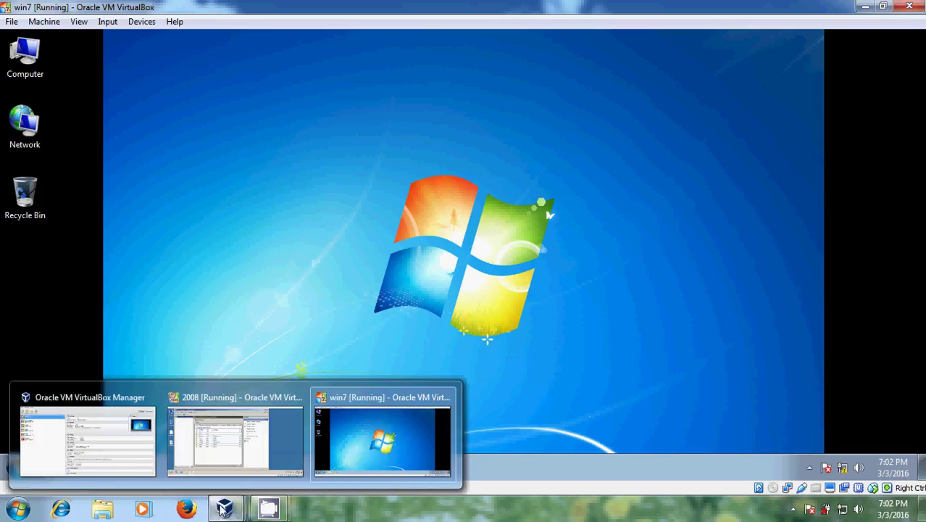
left_click(242, 456)
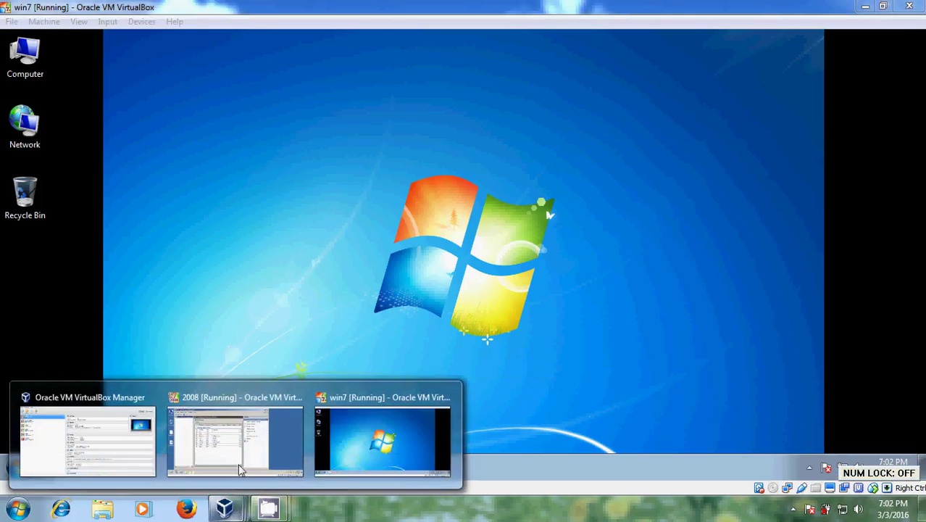
left_click(260, 395)
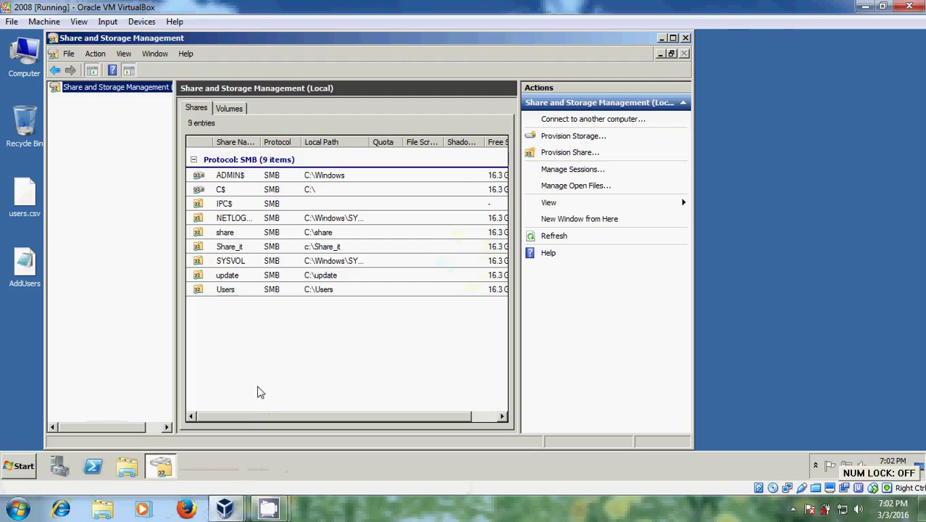
left_click(686, 37)
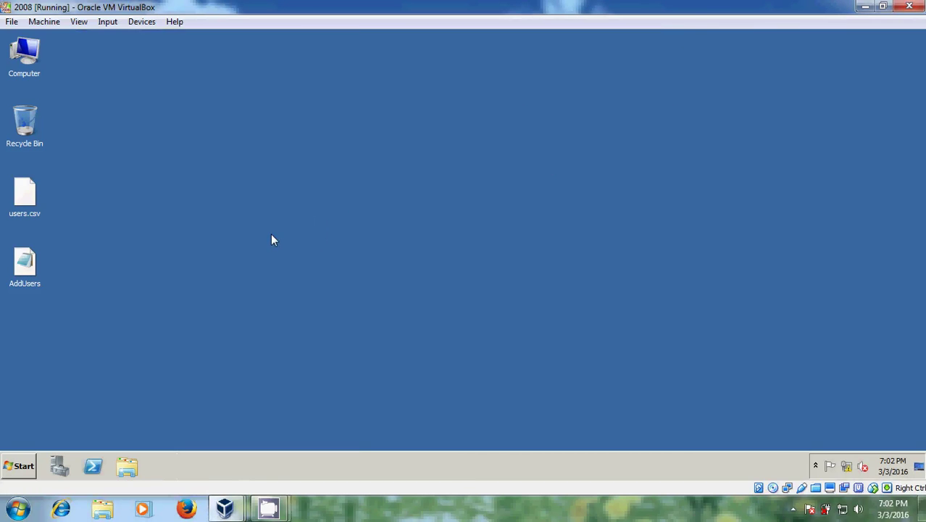
Create a New Text Document on the desktop and open it maximized in Notepad.
right_click(228, 127)
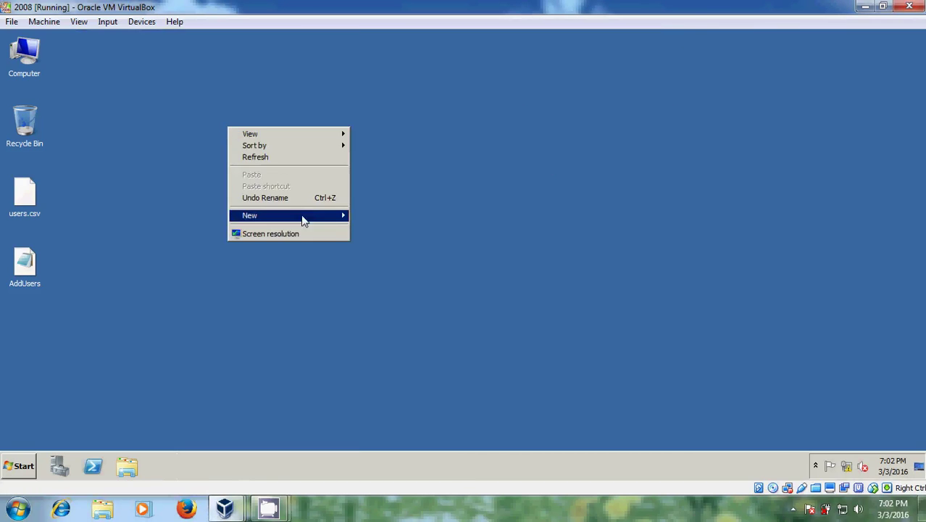
mouse_move(332, 218)
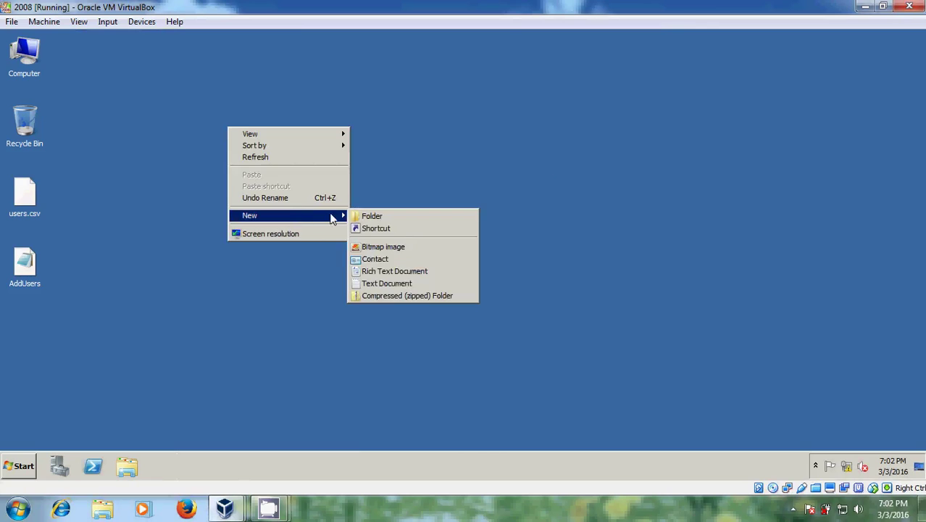
left_click(417, 282)
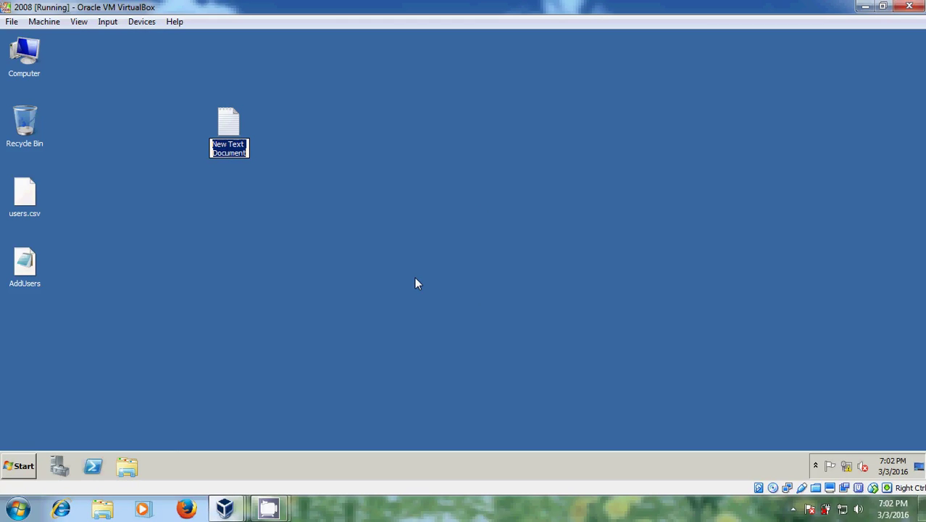
left_click(233, 119)
double_click(234, 119)
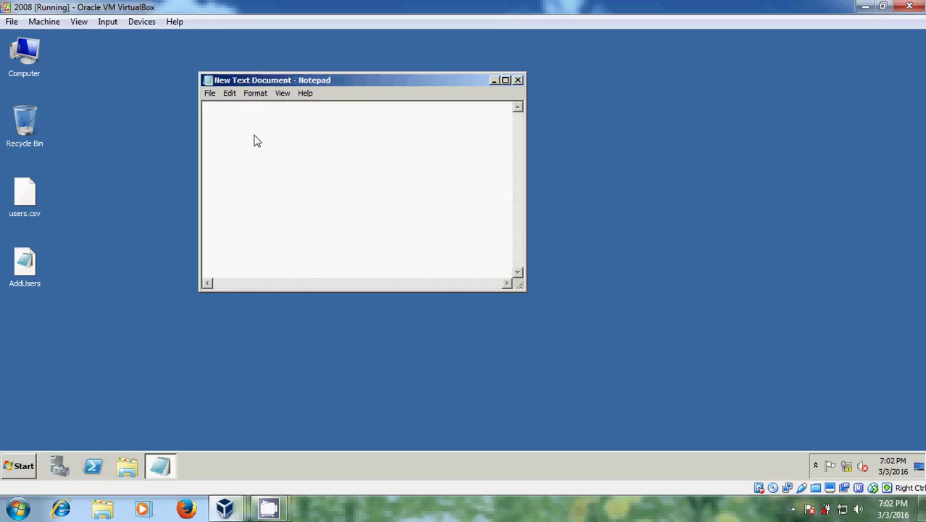
left_click(505, 80)
Type the mapping command net use s: \\server\share_it into Notepad.
type("net use")
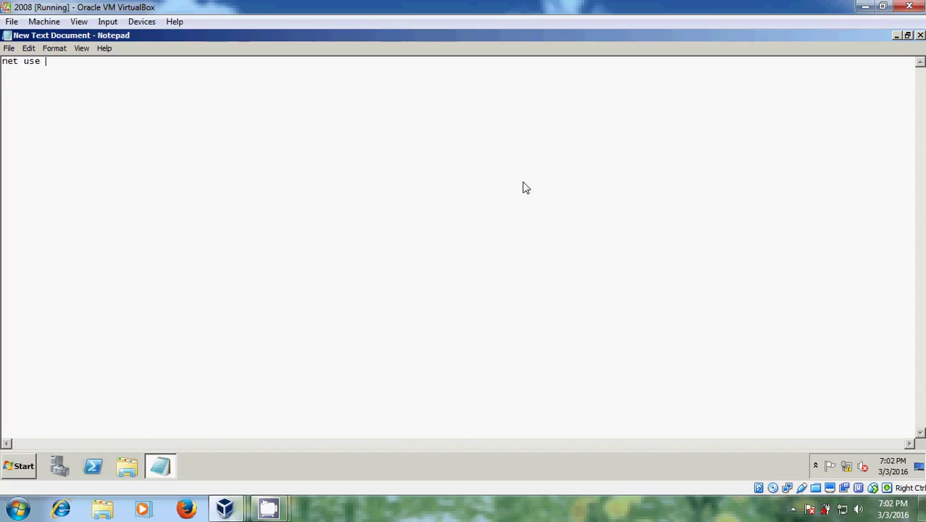
type(" s:")
type("\\se")
key("BackSpace")
key("BackSpace")
type("server\\share_it")
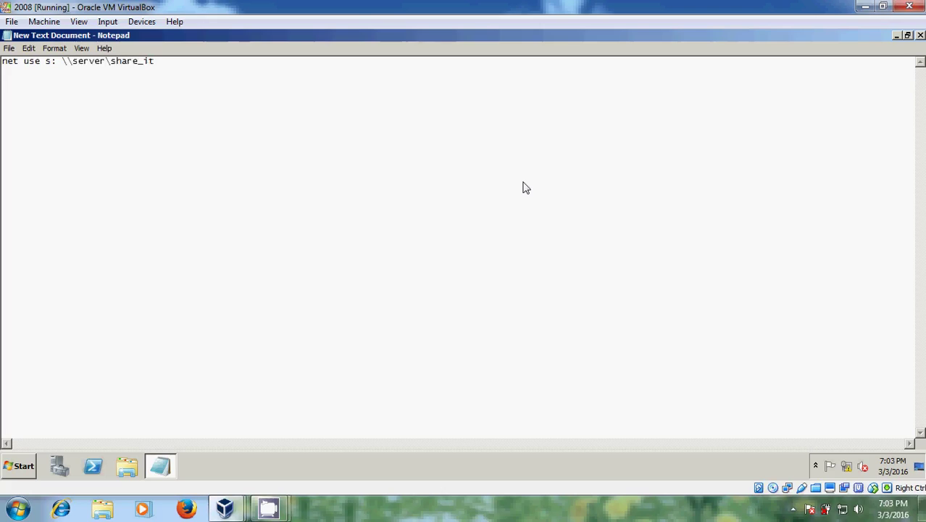
Save the document as mappdrive.bat on the desktop and close Notepad.
left_click(9, 49)
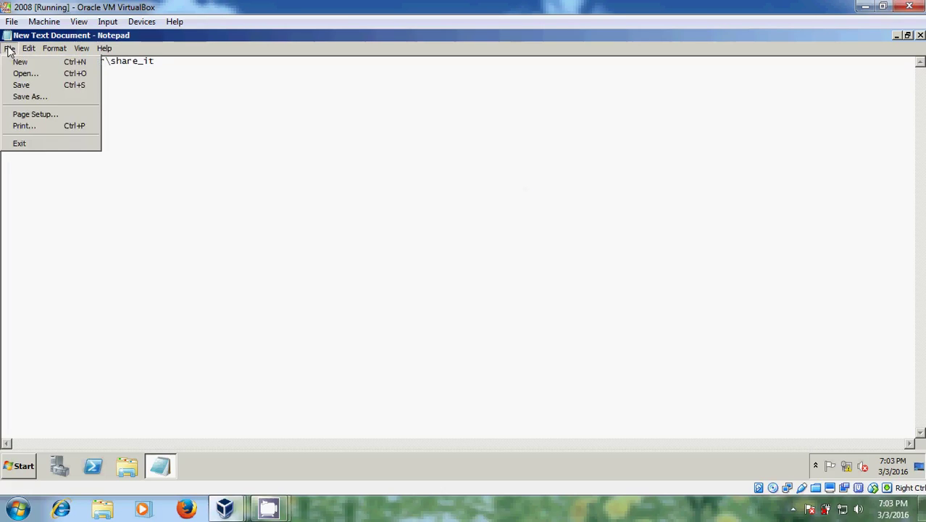
left_click(50, 98)
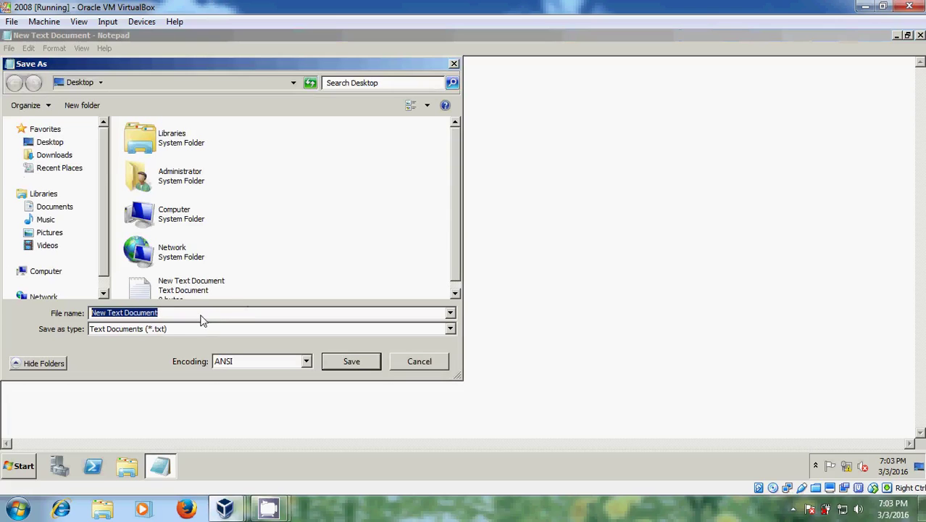
type("mappd")
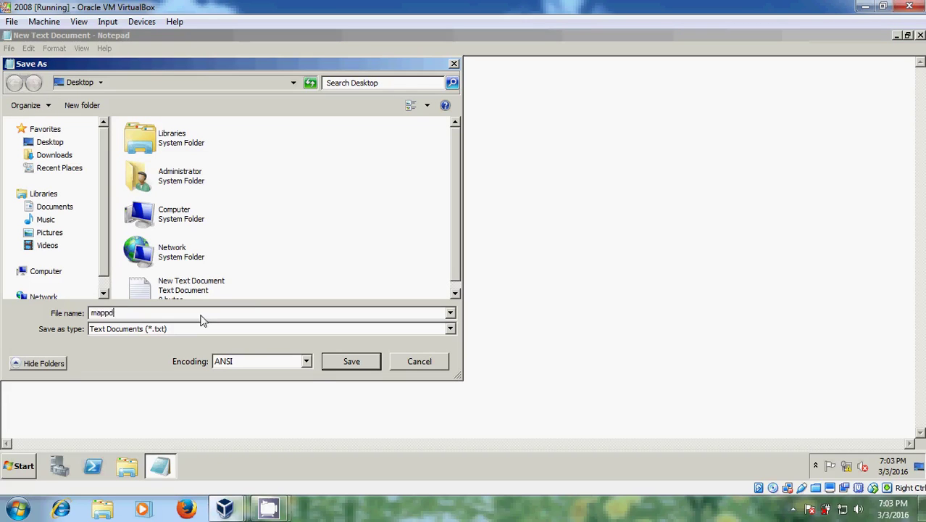
type("rive.bat")
left_click(350, 362)
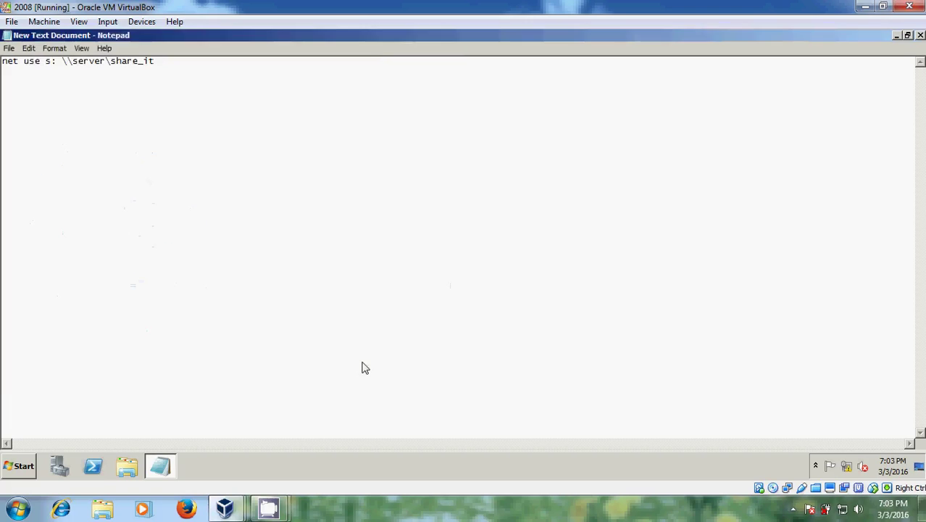
left_click(921, 36)
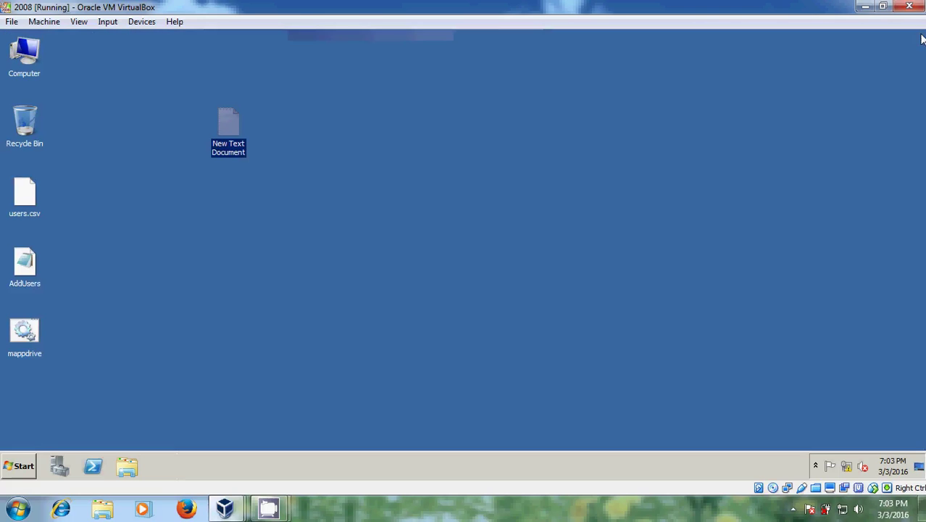
Copy the mappdrive.bat file from the desktop.
left_click(25, 337)
right_click(24, 338)
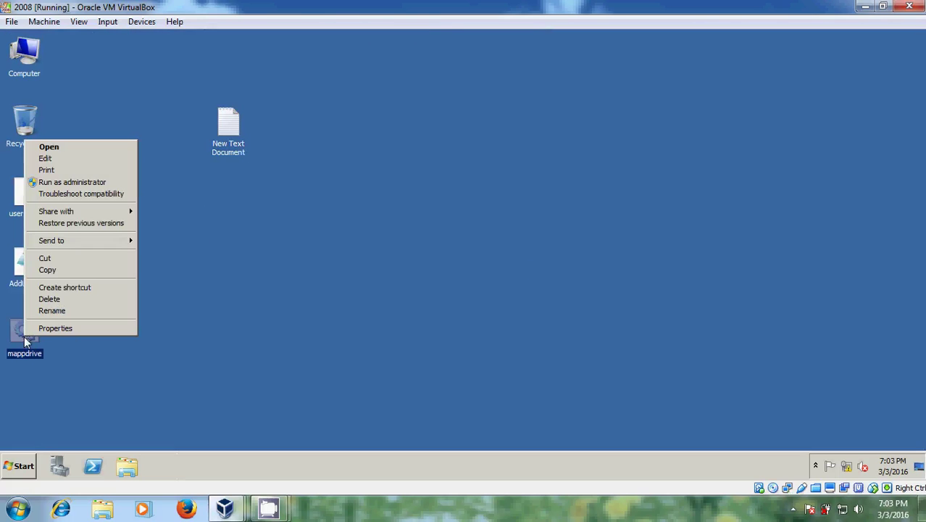
left_click(53, 270)
Paste mappdrive.bat into C:\Windows\SYSVOL\sysvol\localnet.com\scripts and close the folder.
double_click(38, 55)
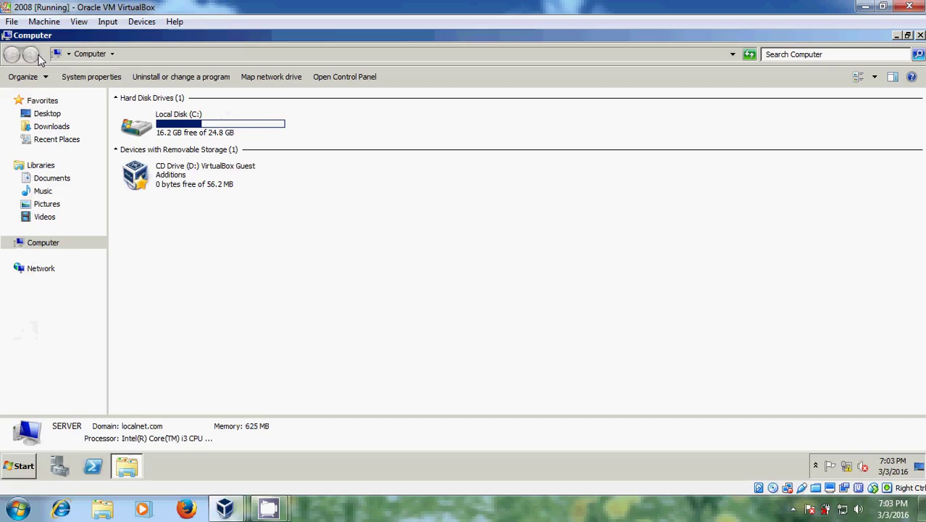
double_click(197, 128)
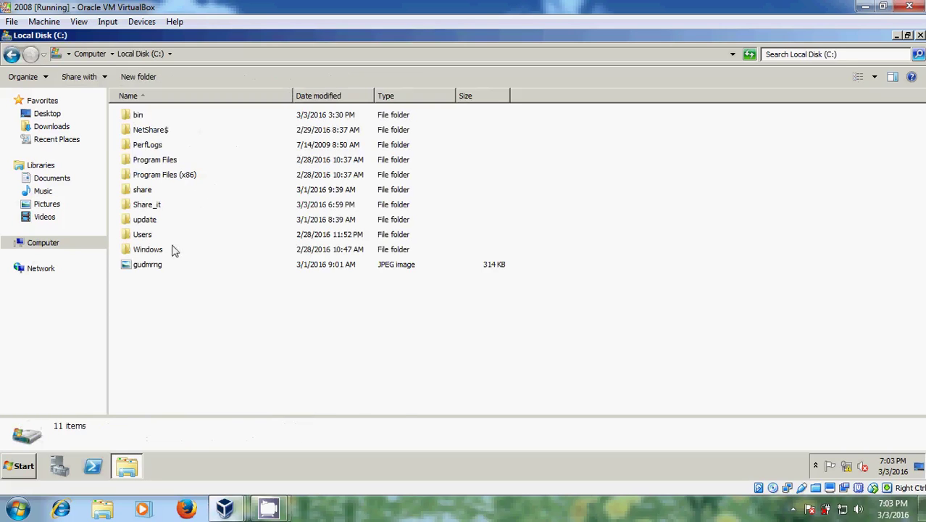
double_click(163, 251)
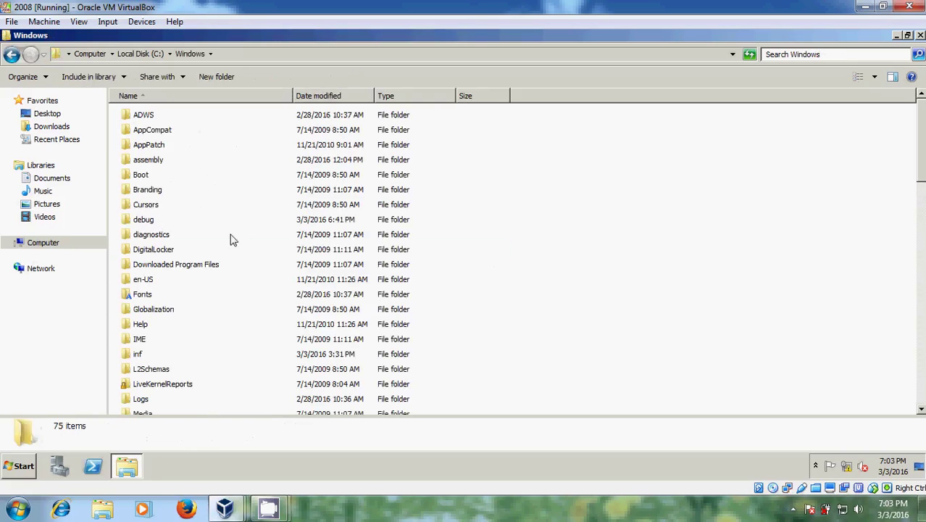
left_click_drag(924, 143, 924, 281)
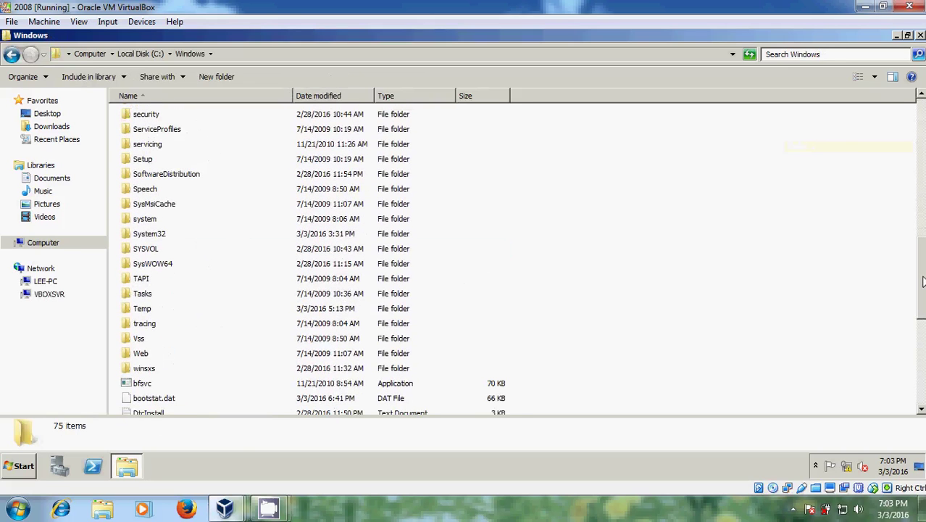
double_click(145, 250)
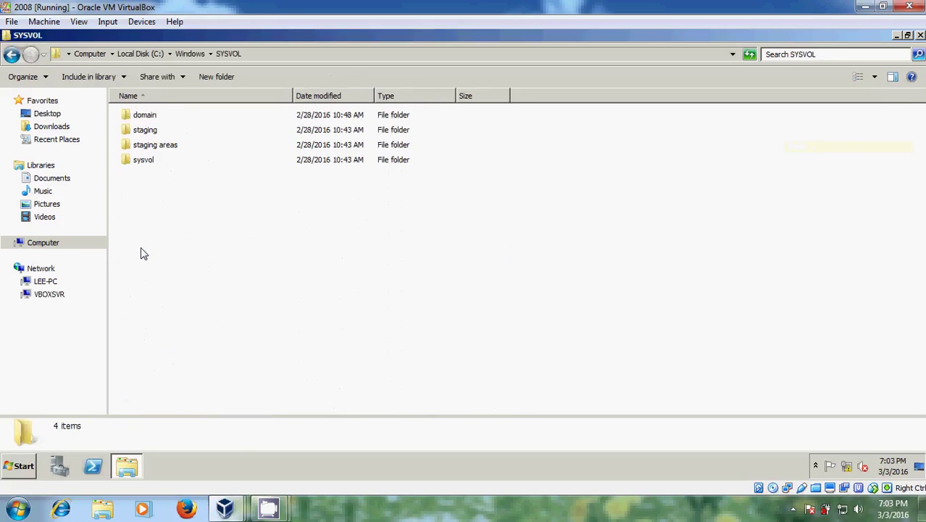
double_click(138, 161)
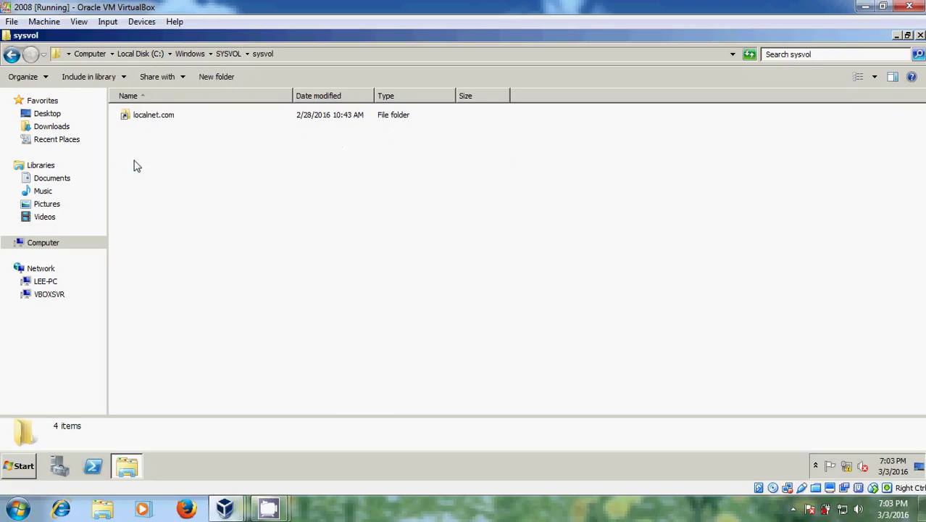
double_click(150, 119)
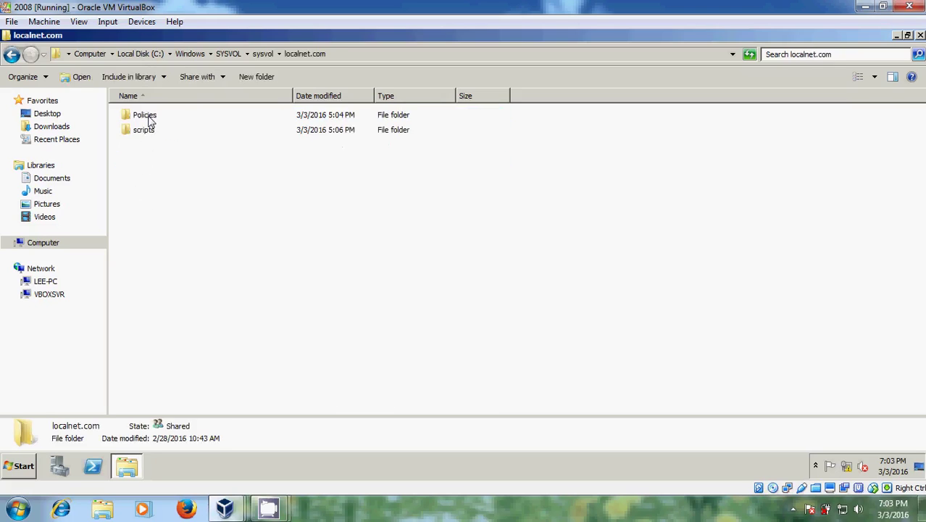
double_click(138, 130)
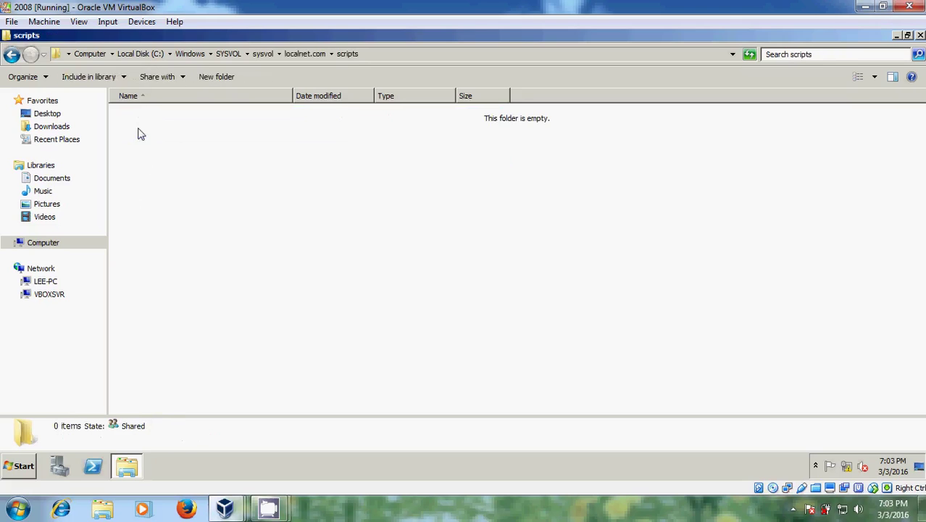
right_click(161, 162)
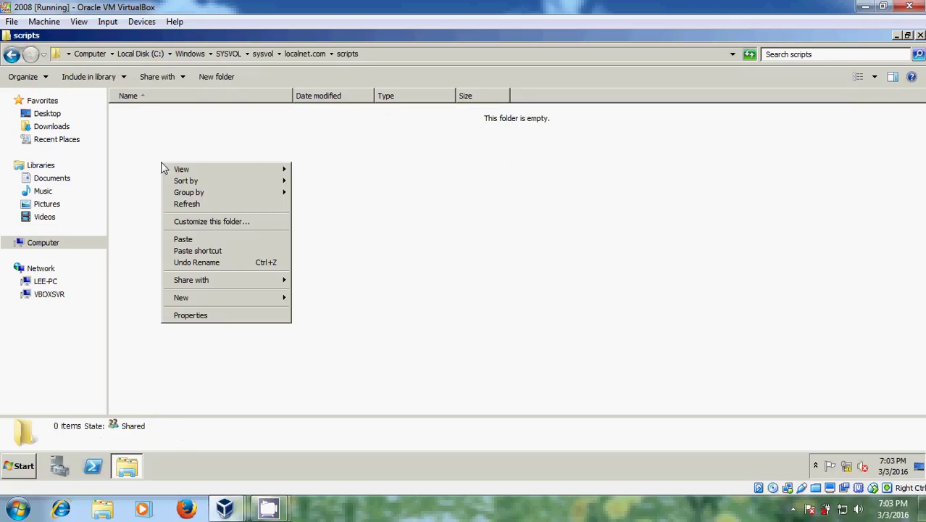
left_click(185, 239)
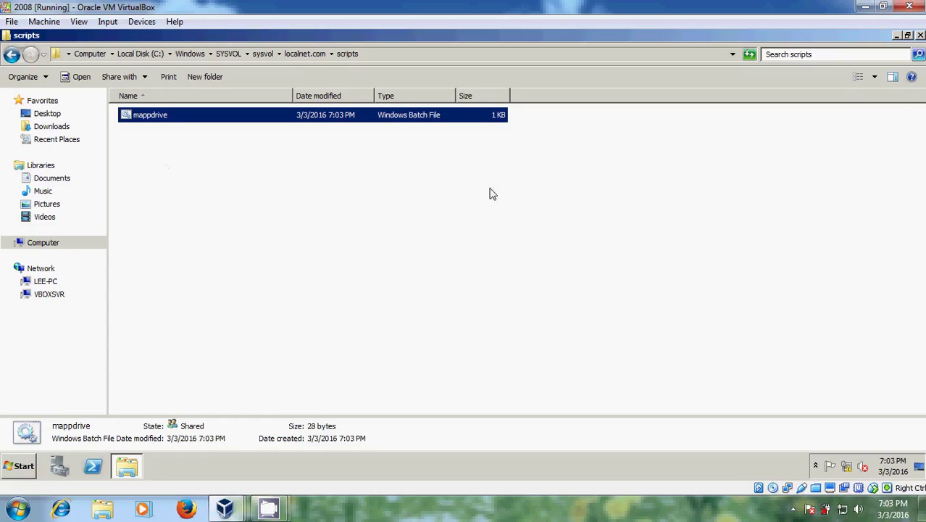
left_click(921, 35)
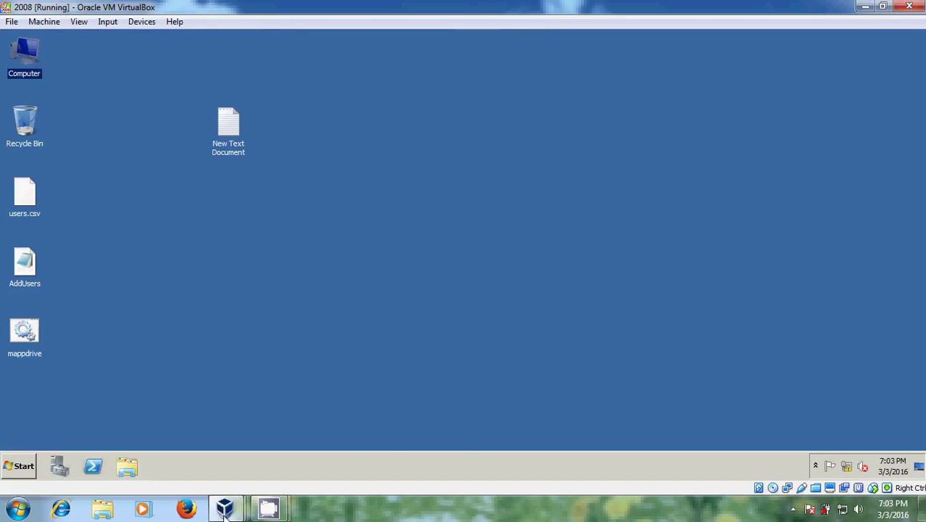
Switch to the Windows 7 VM, check its drives, then open the \\localnet.com\netlogon share.
mouse_move(225, 512)
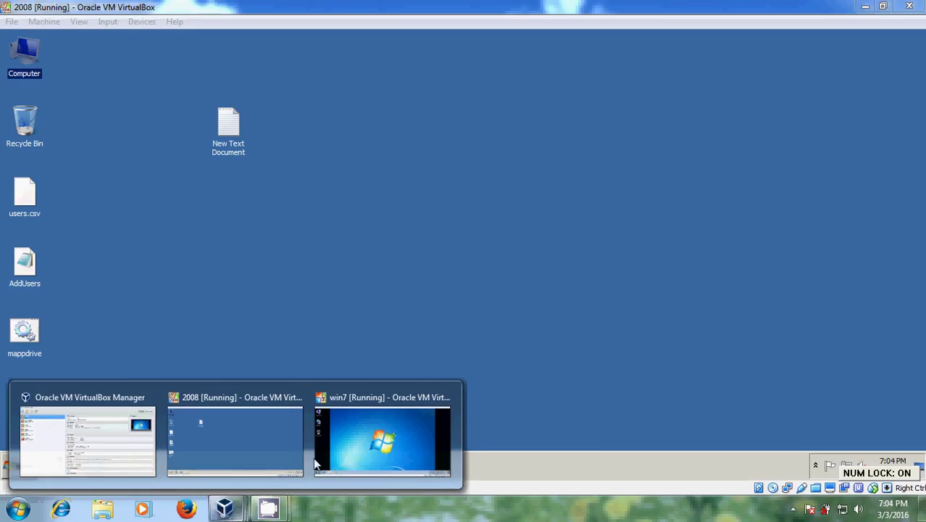
left_click(385, 435)
double_click(37, 56)
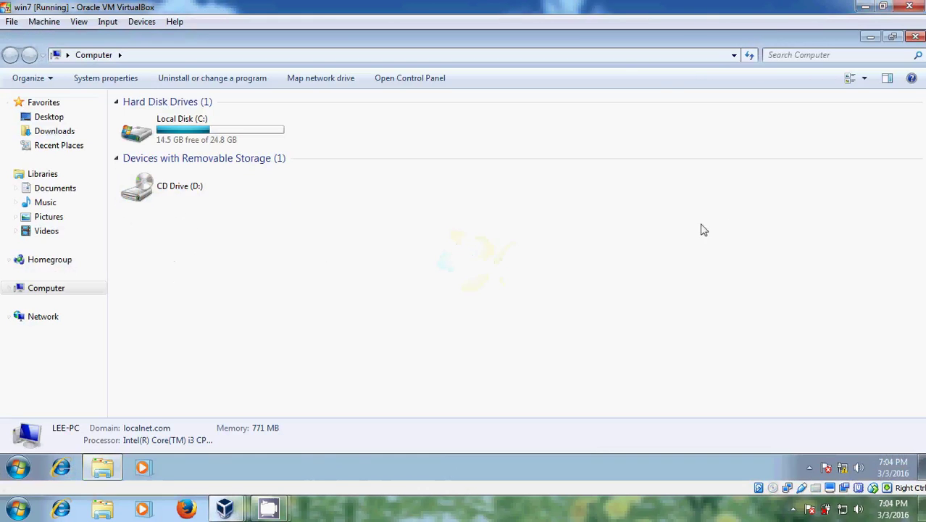
left_click(916, 37)
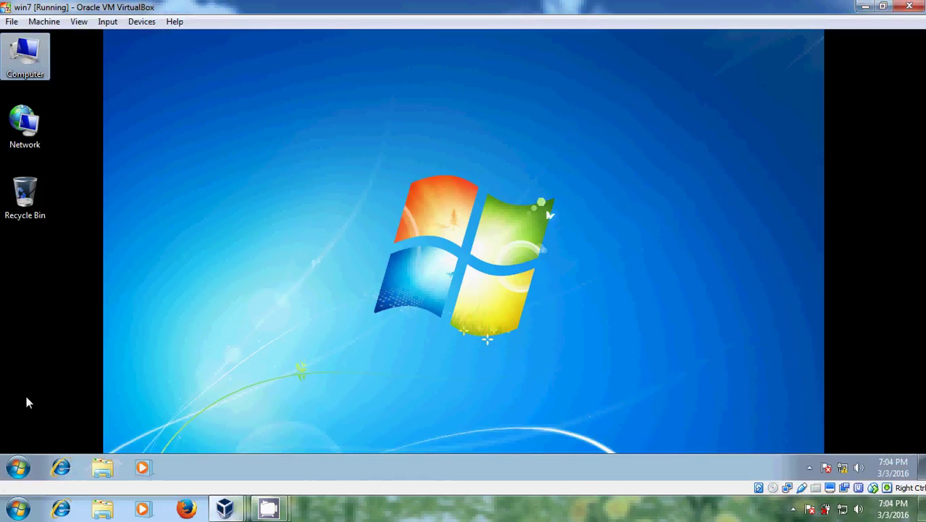
left_click(17, 464)
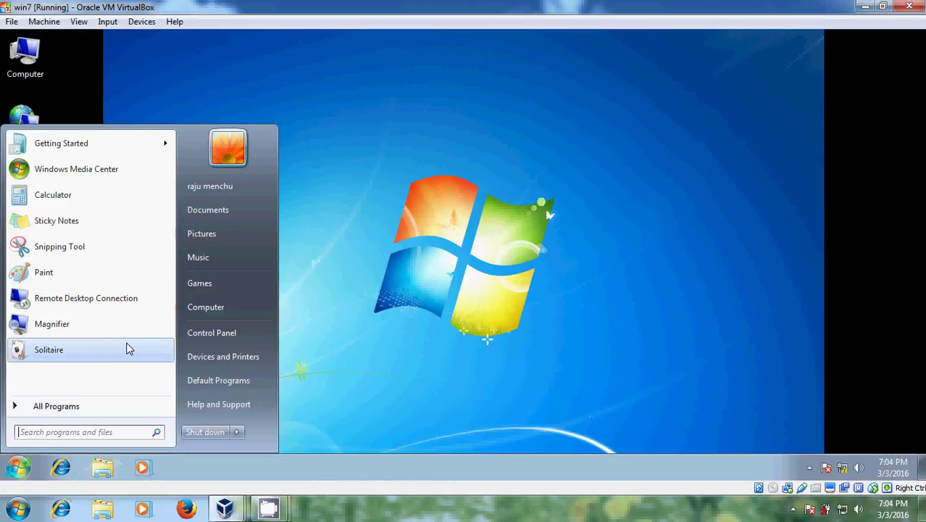
type("\\")
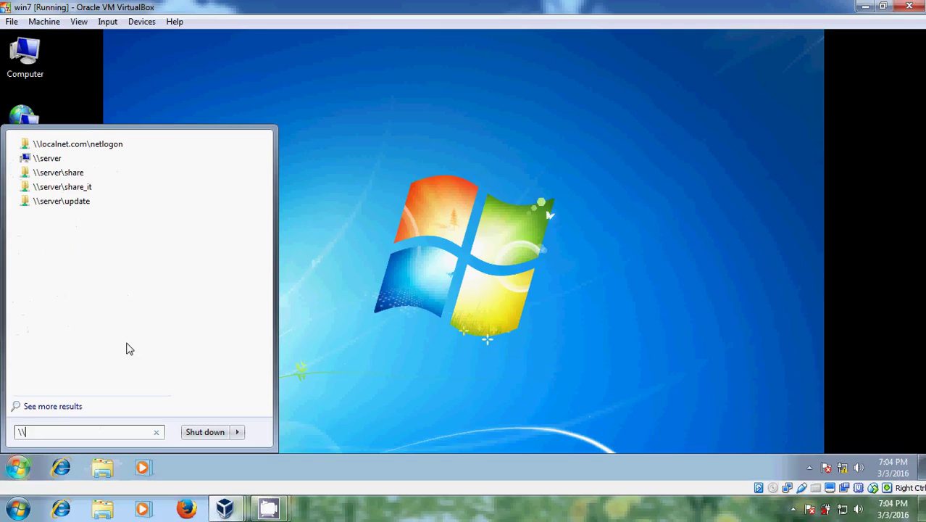
type("localnet")
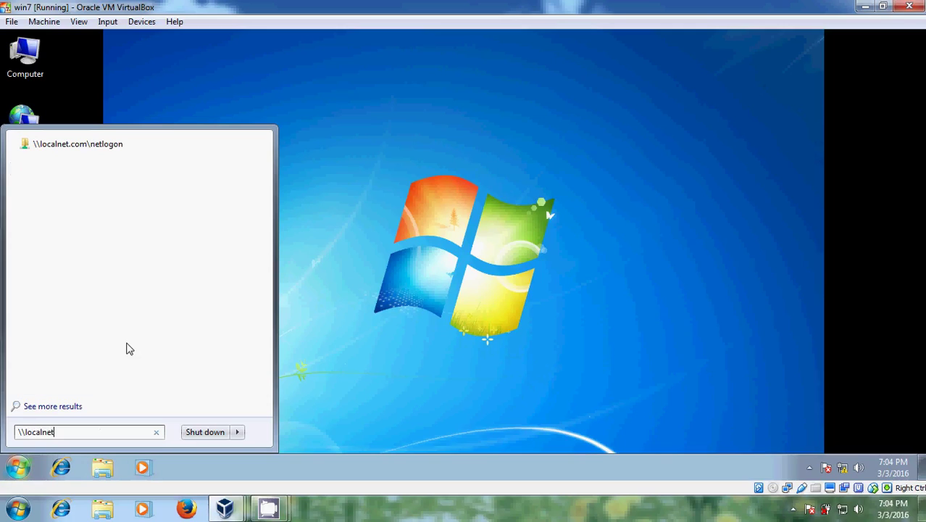
type(".com\\net")
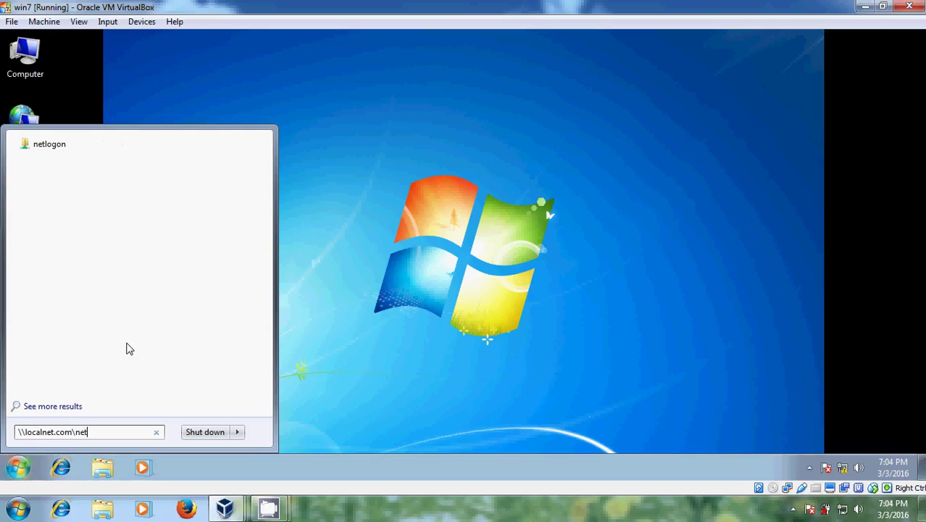
type("logon")
key("Return")
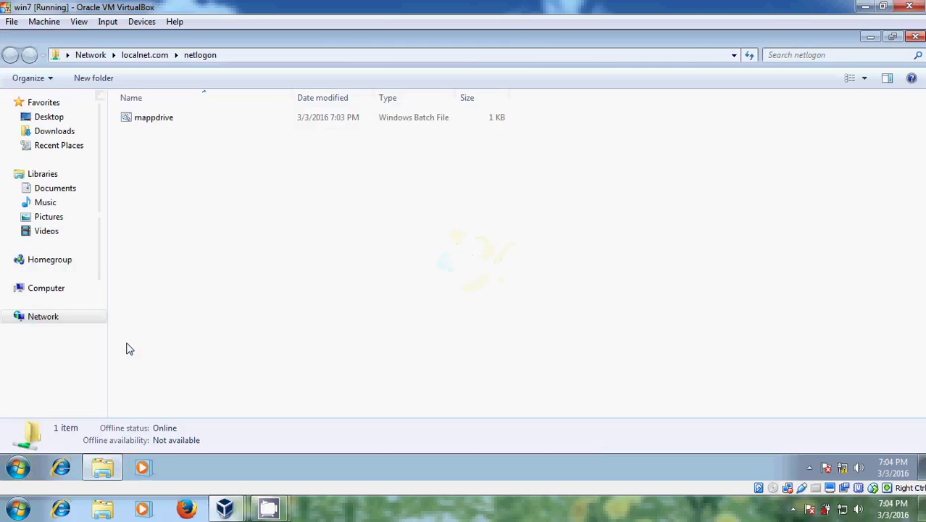
Run mappdrive.bat from the netlogon share past the security warning, then close the folder.
left_click(167, 125)
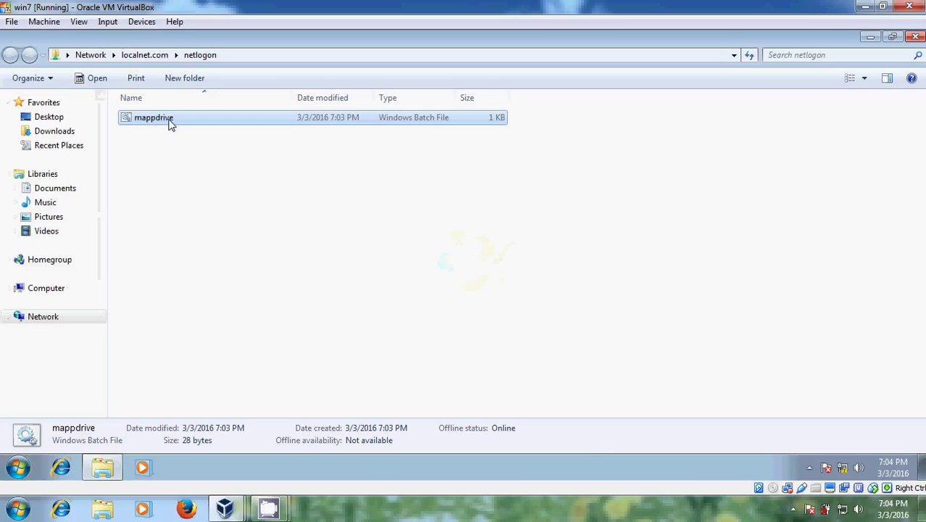
right_click(170, 125)
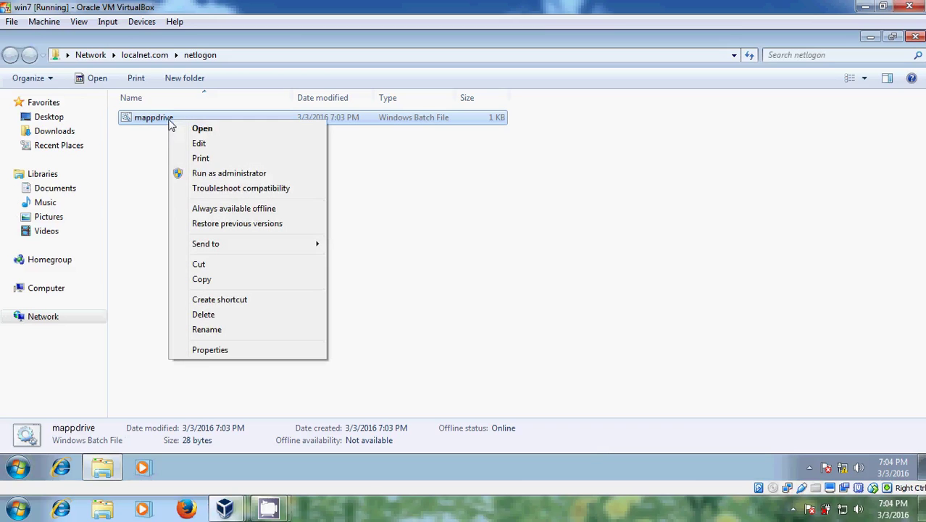
left_click(230, 131)
left_click(504, 265)
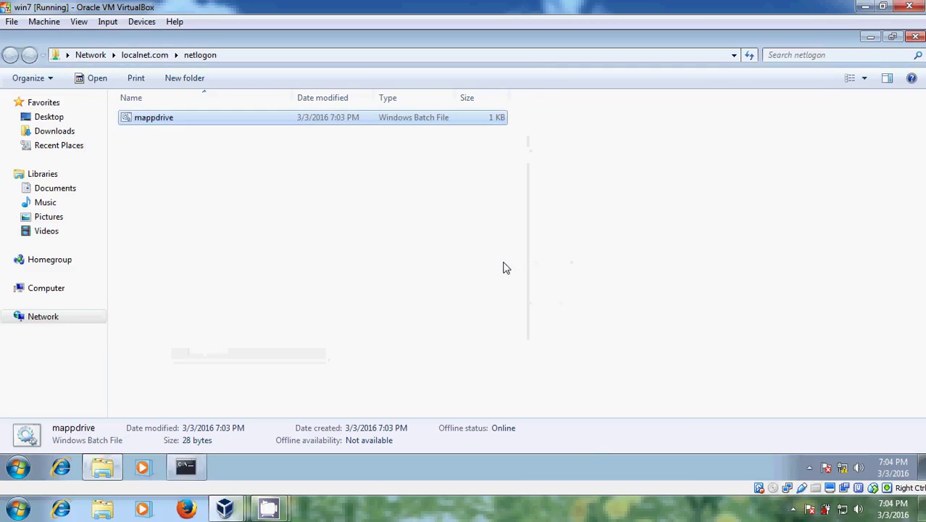
left_click(915, 37)
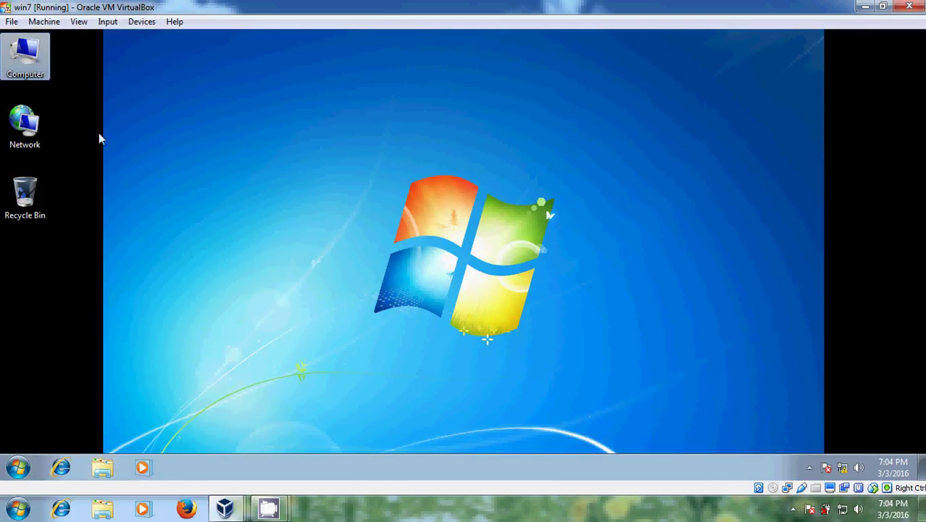
Disconnect the share_it (\\server) S: drive in Computer and close the window.
double_click(38, 58)
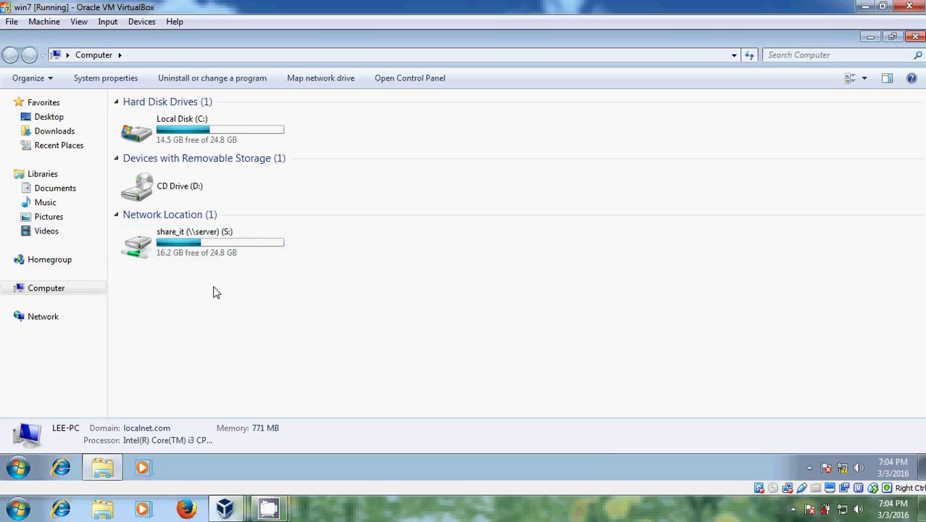
left_click(194, 243)
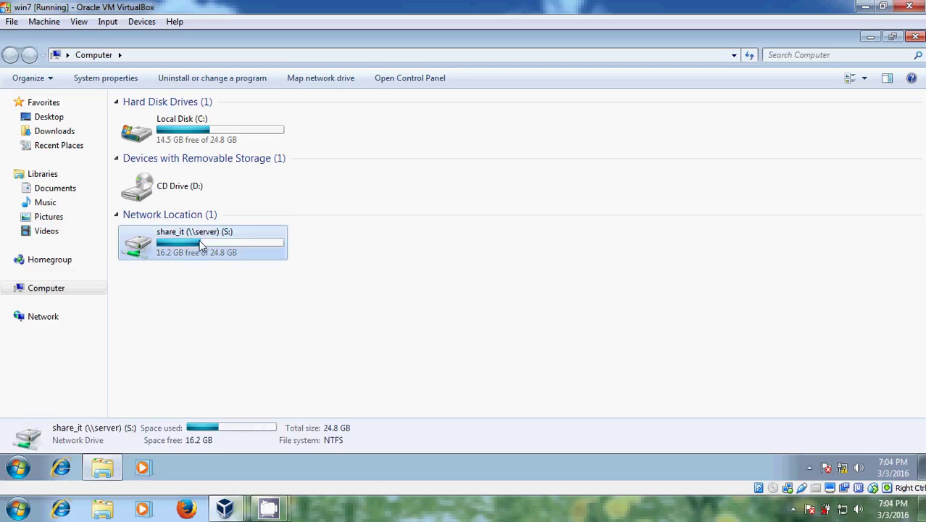
right_click(199, 240)
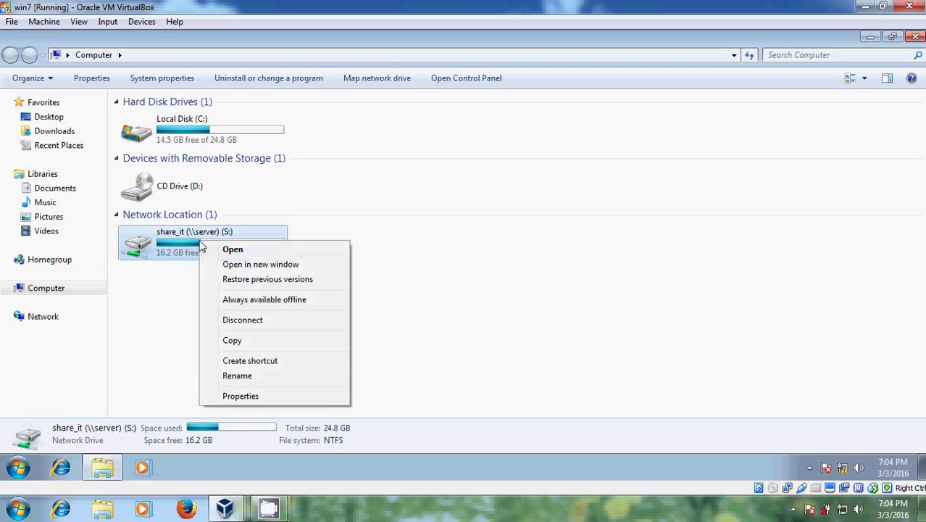
left_click(256, 321)
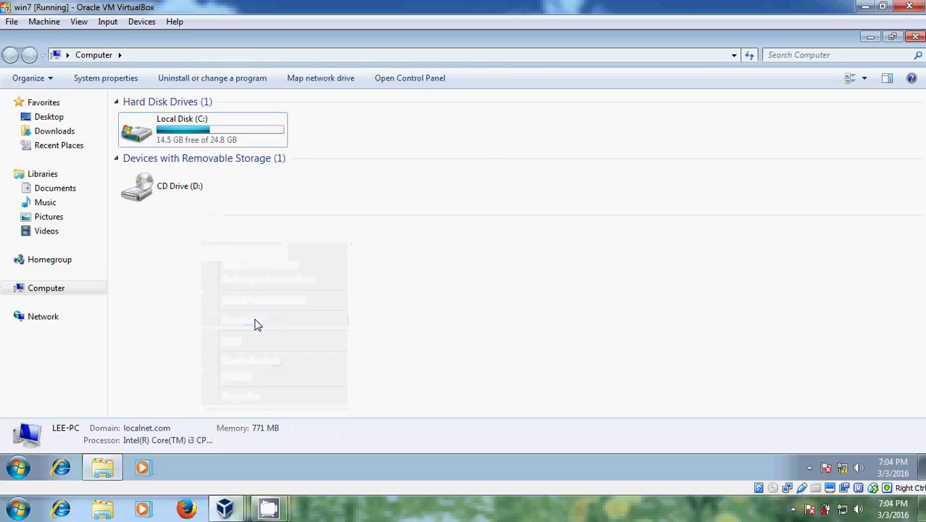
left_click(915, 37)
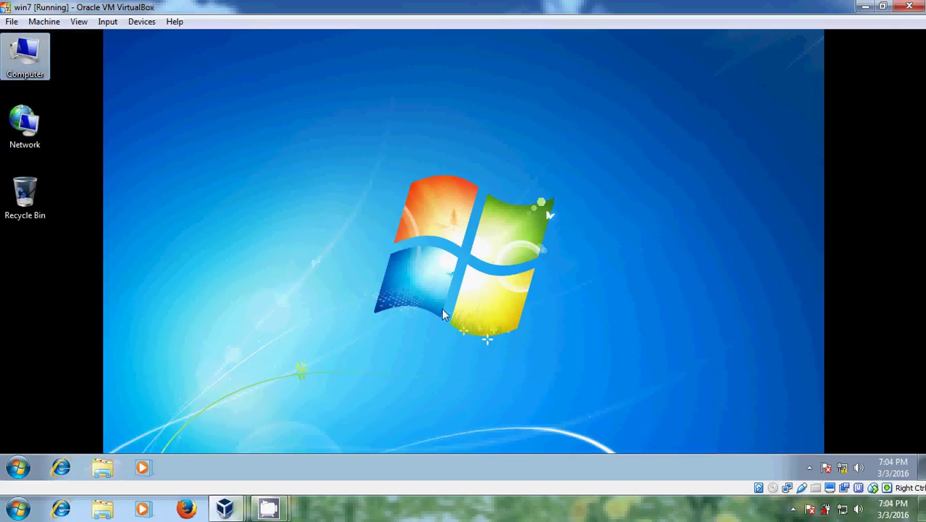
On the server, launch Group Policy Management, expand localunit, and bring up its context menu.
mouse_move(234, 513)
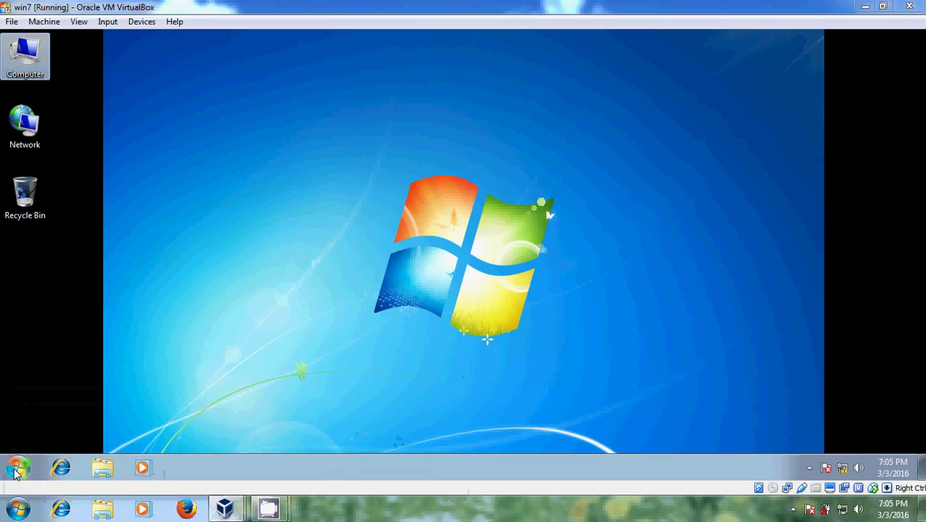
mouse_move(225, 507)
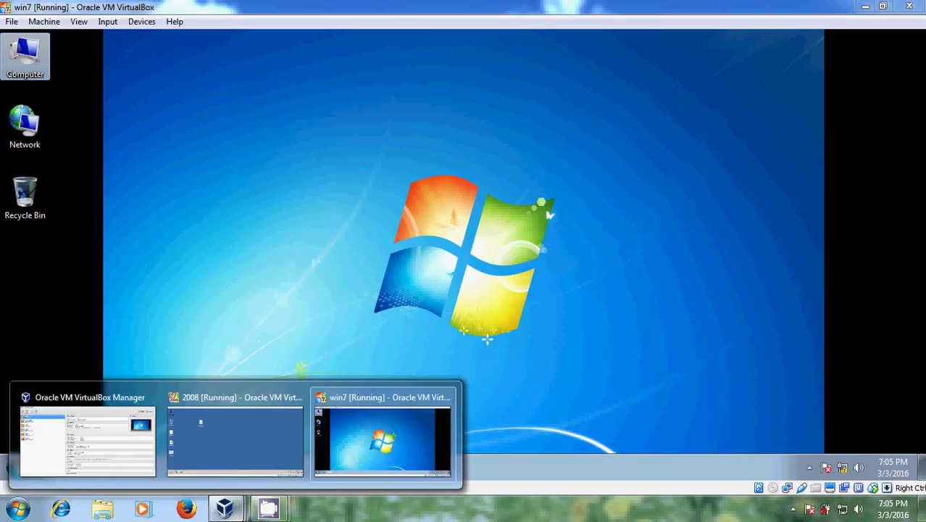
left_click(236, 456)
left_click(28, 467)
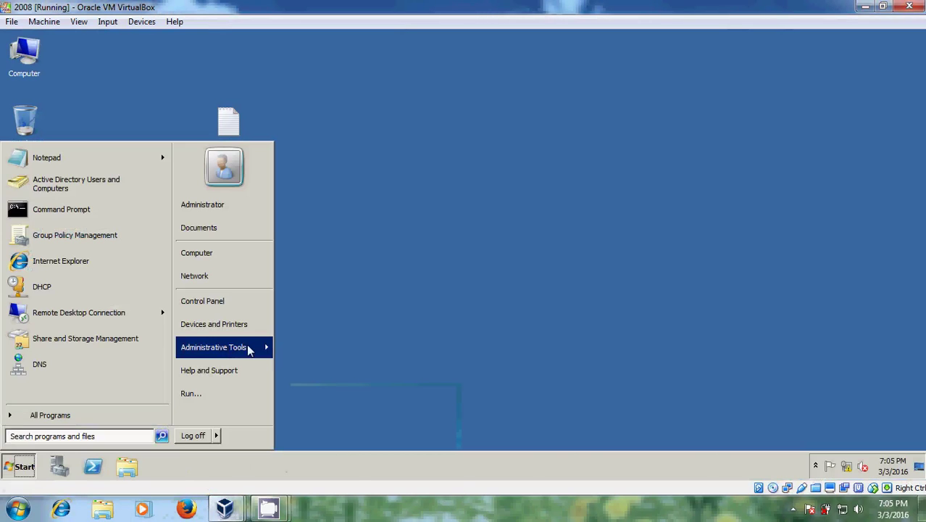
mouse_move(250, 351)
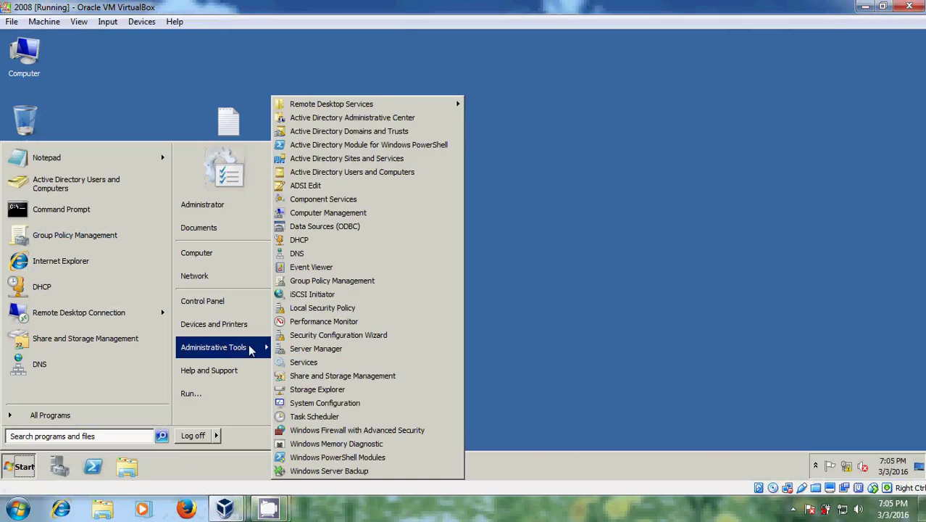
left_click(365, 284)
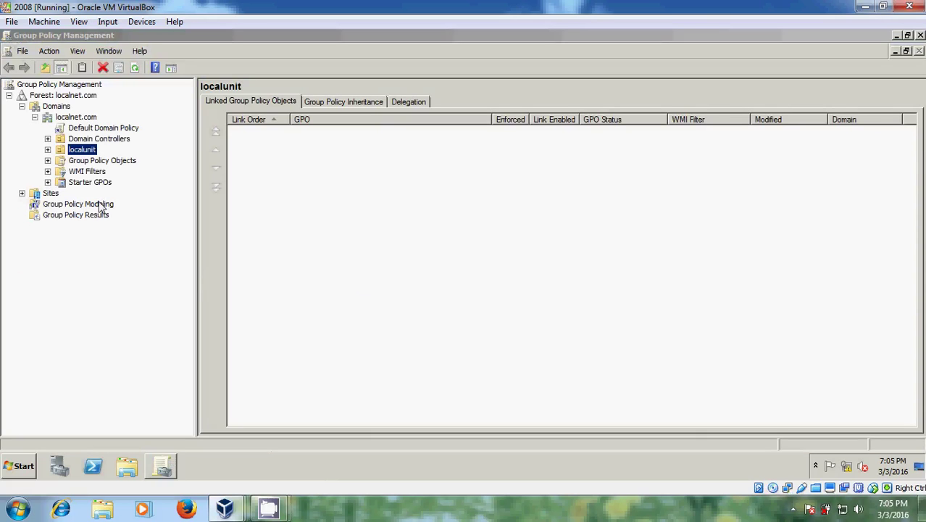
left_click(48, 150)
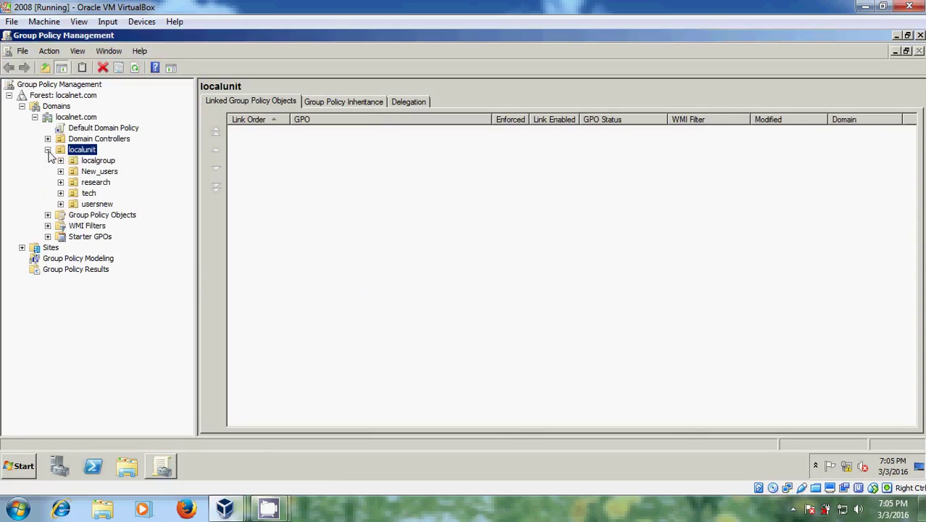
right_click(92, 152)
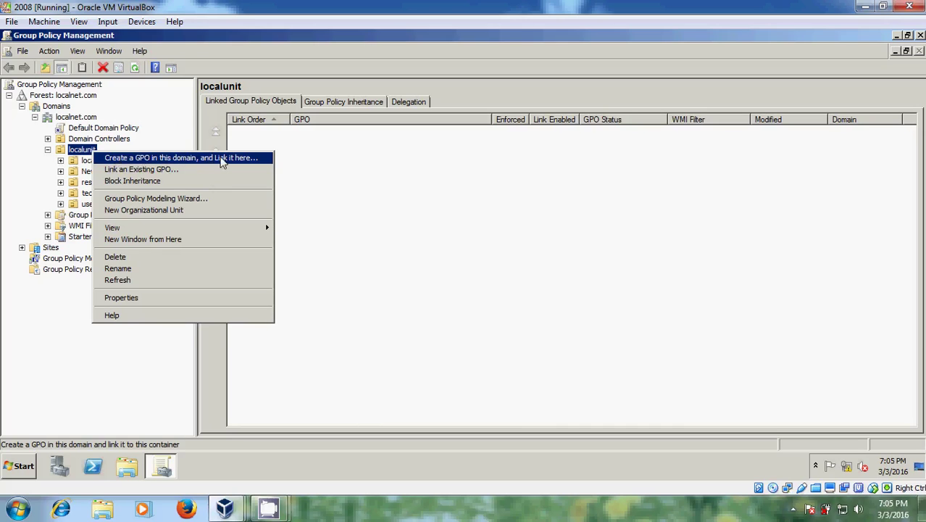
Create a GPO named 'mapping drive' linked to the localunit OU.
left_click(221, 158)
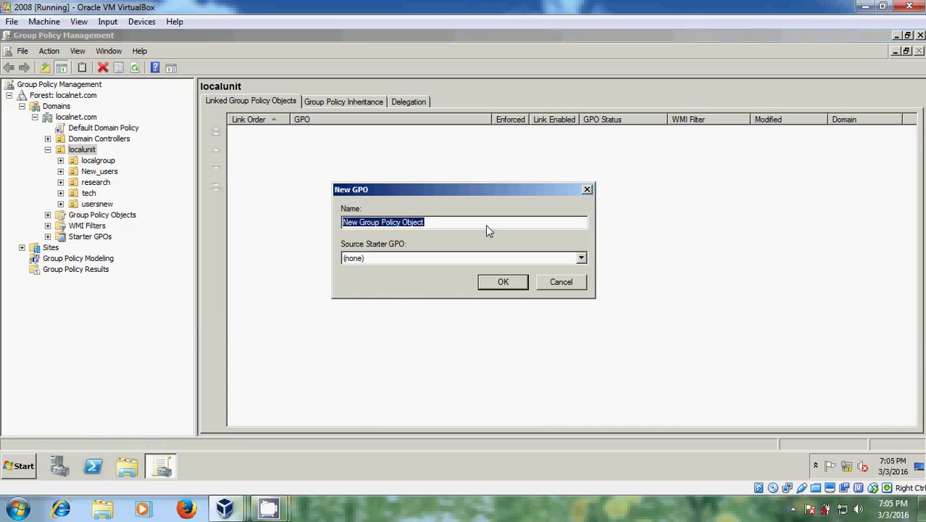
type("mapping drive")
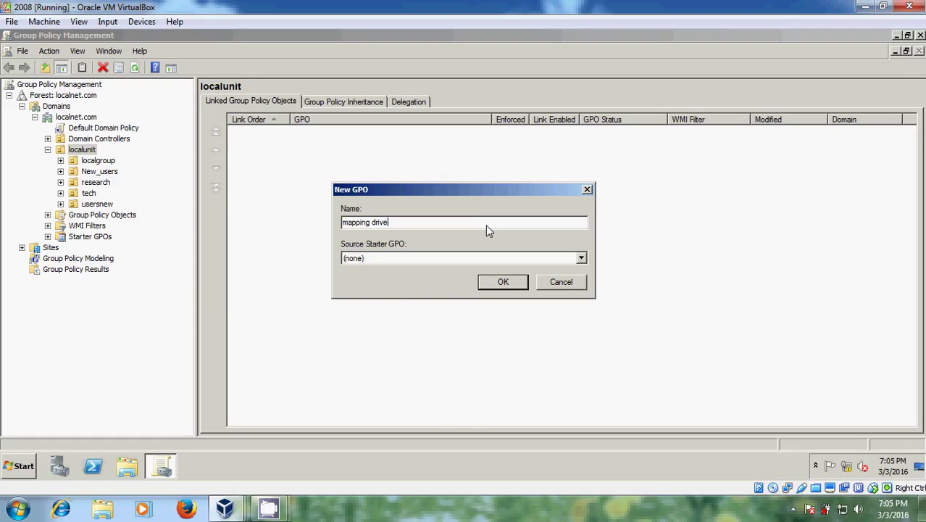
left_click(513, 289)
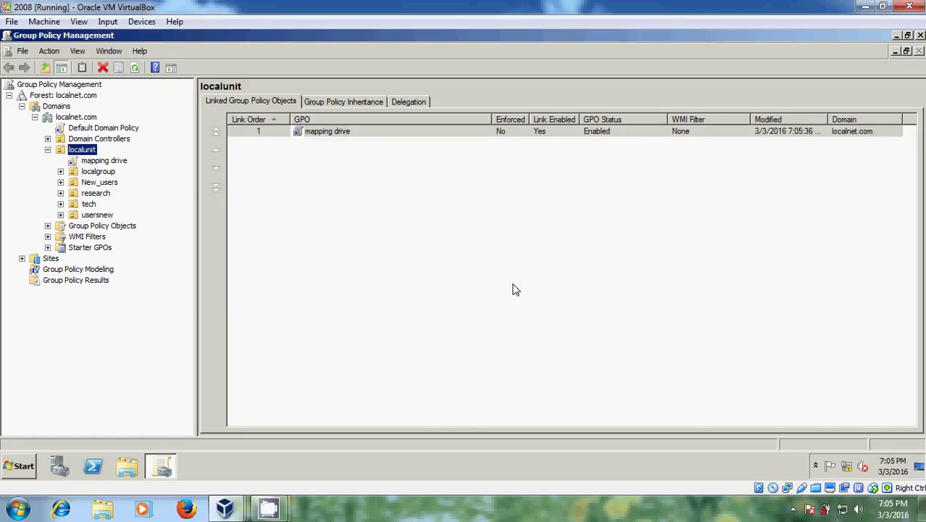
Open the mapping drive GPO in Group Policy Management Editor.
left_click(120, 161)
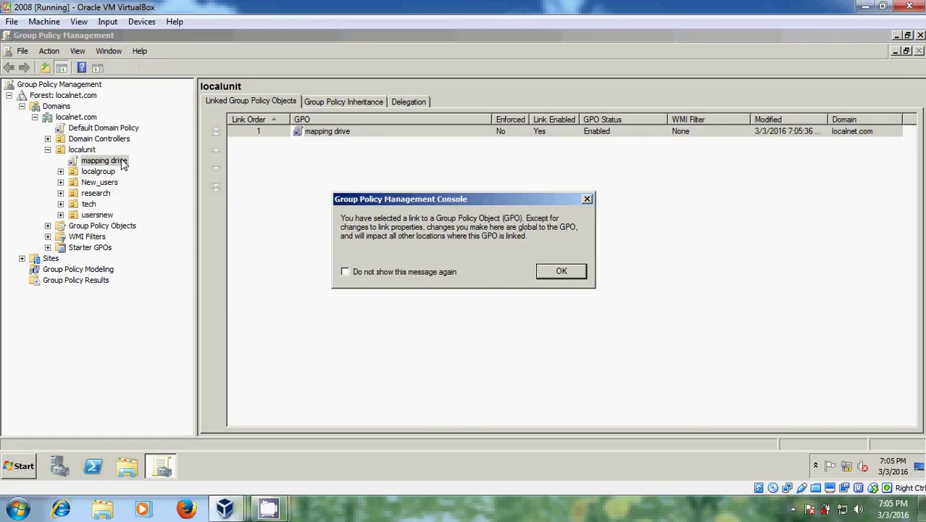
left_click(564, 271)
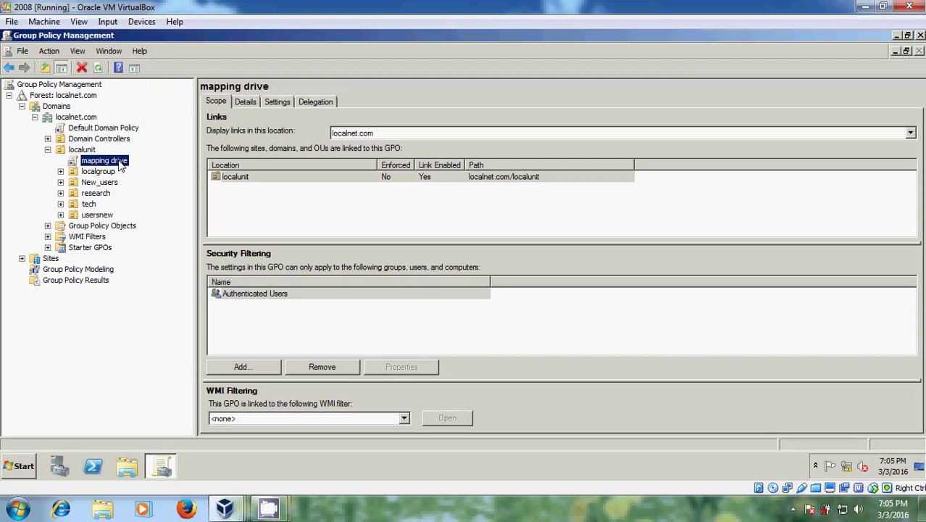
right_click(121, 162)
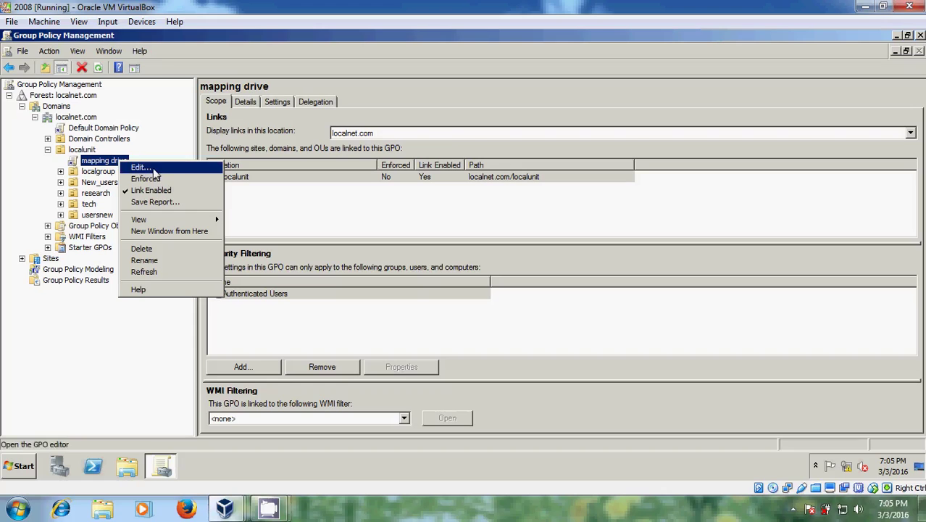
left_click(163, 171)
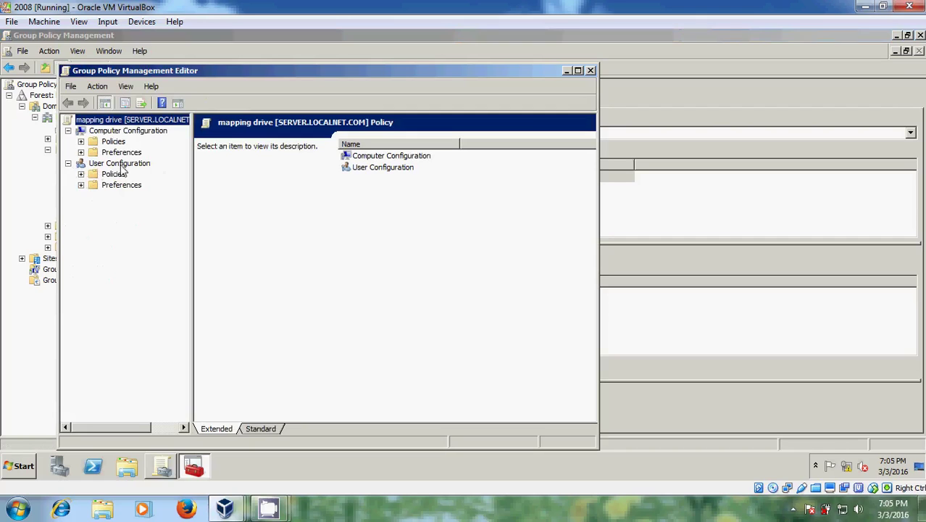
Maximize the editor and select User Configuration > Policies > Windows Settings > Scripts (Logon/Logoff).
left_click(81, 175)
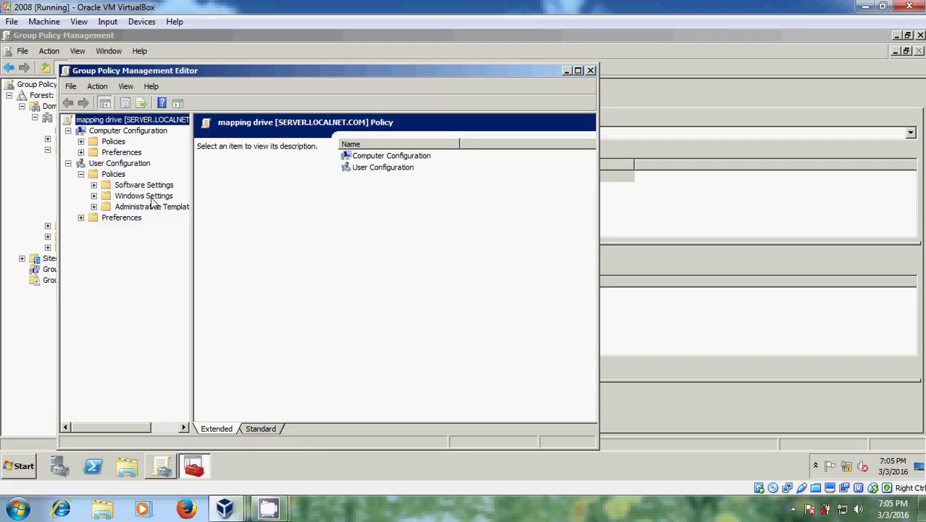
left_click(93, 196)
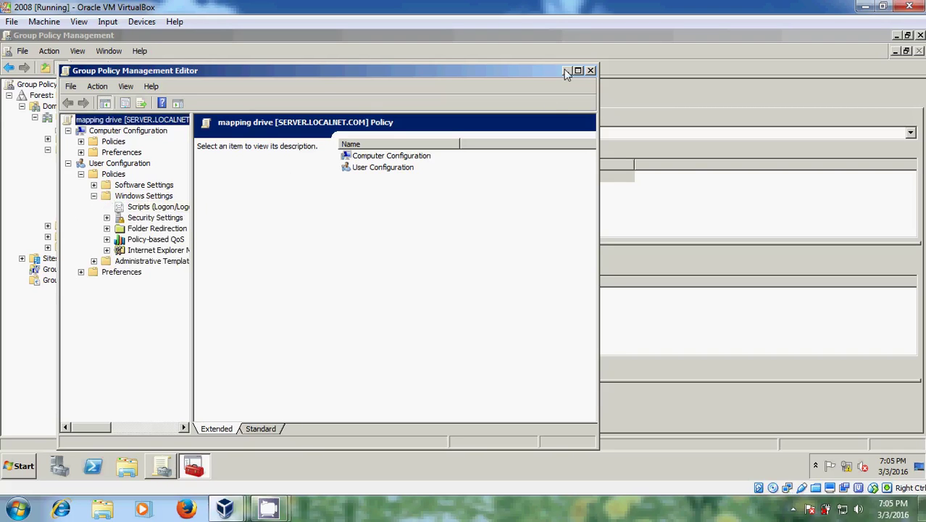
left_click(578, 71)
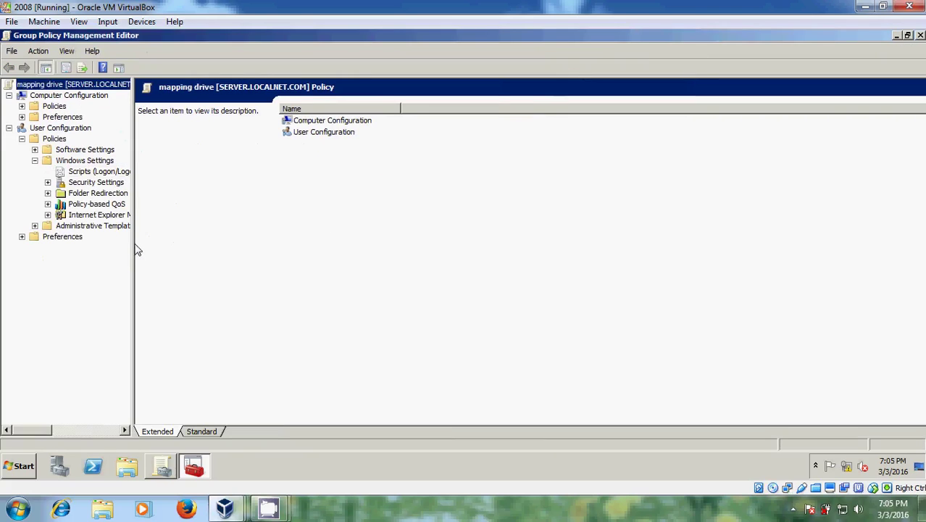
left_click_drag(132, 241, 194, 243)
left_click(102, 173)
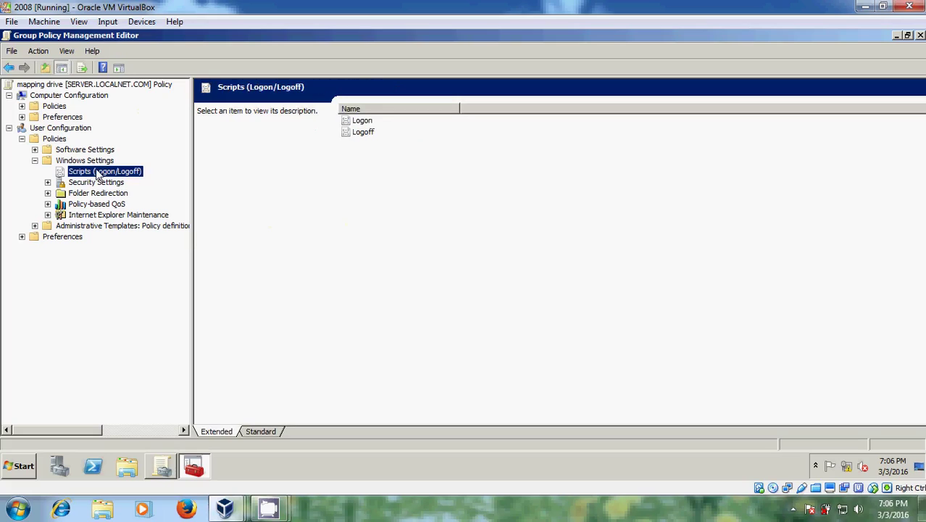
Open Logon properties and inspect the GPO's empty logon scripts folder and its path.
double_click(362, 121)
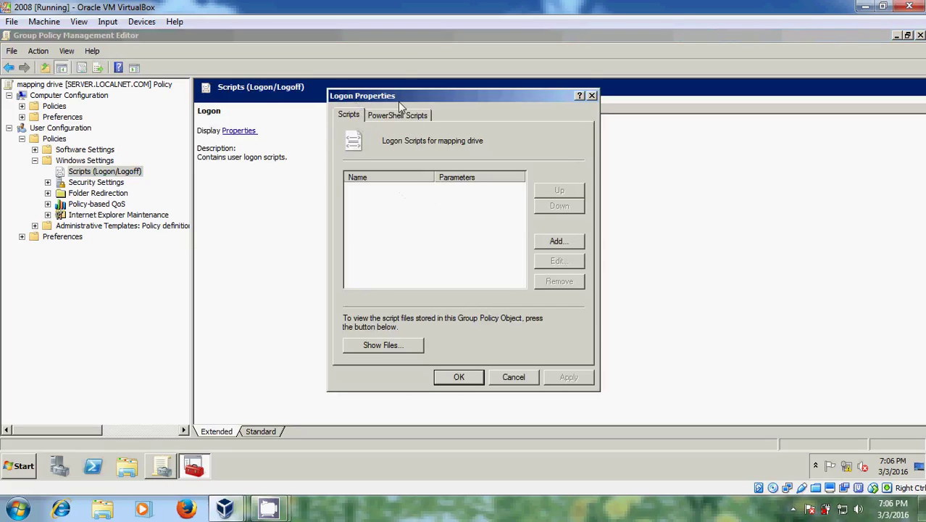
left_click(396, 347)
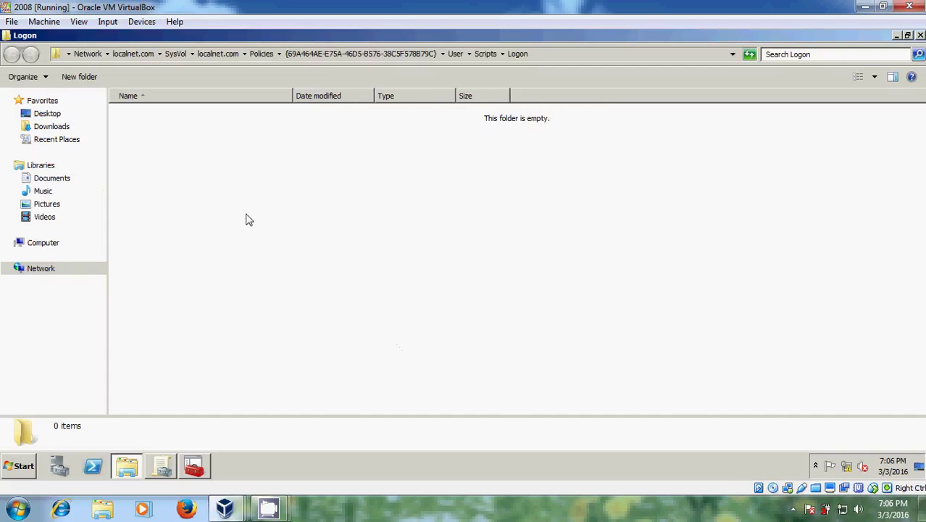
left_click(244, 53)
left_click(540, 54)
left_click(549, 54)
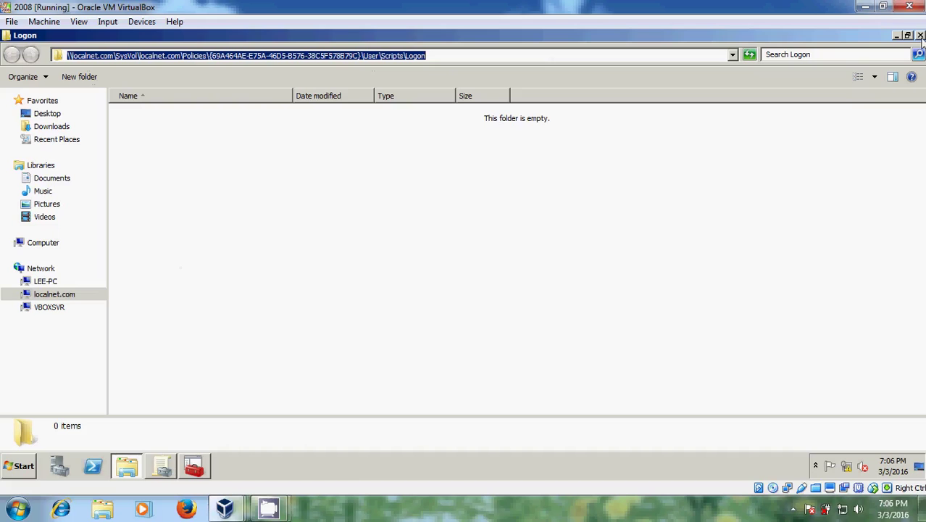
left_click(921, 35)
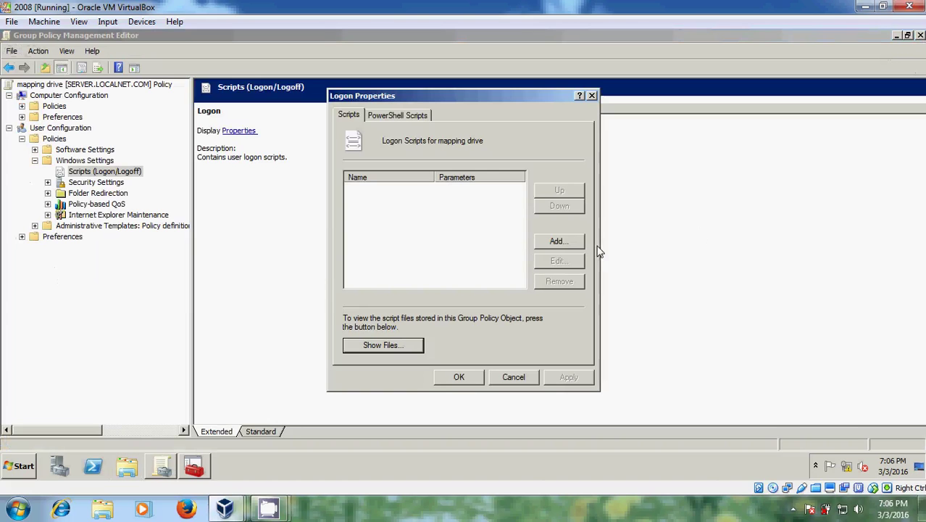
Add a logon script by browsing to \\localnet.com\NETLOGON and choosing mappdrive.bat.
left_click(569, 241)
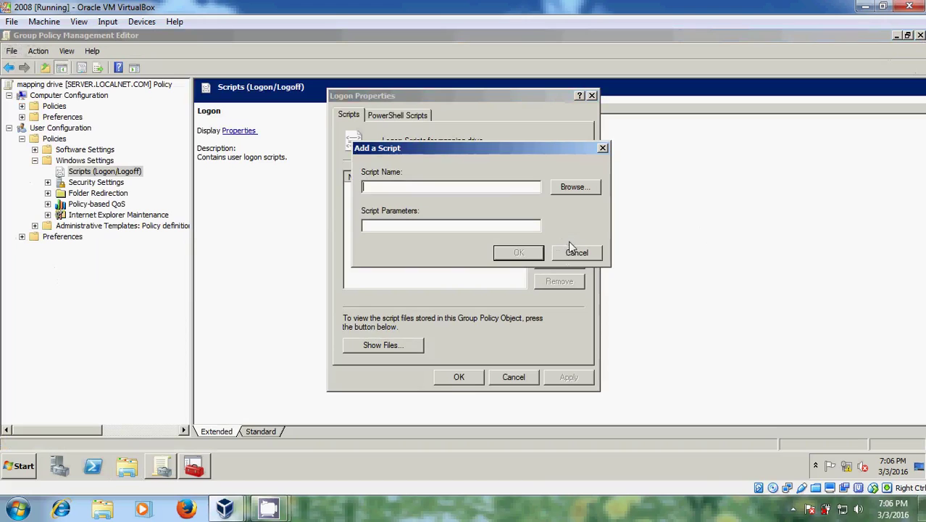
left_click(573, 187)
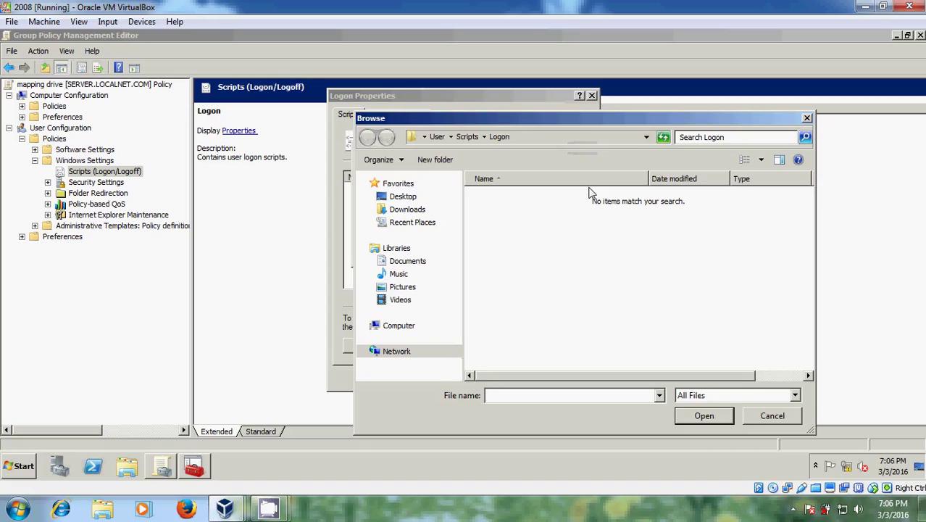
left_click(549, 138)
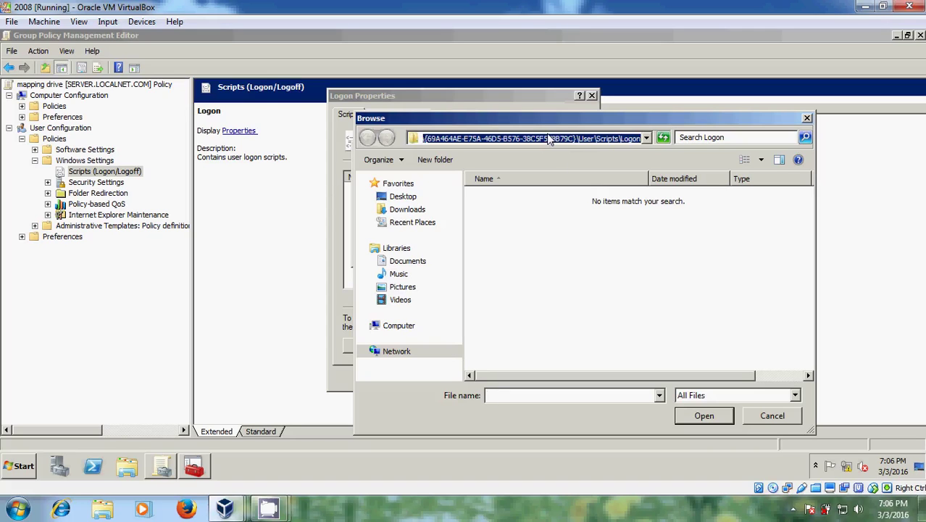
type("\\\\")
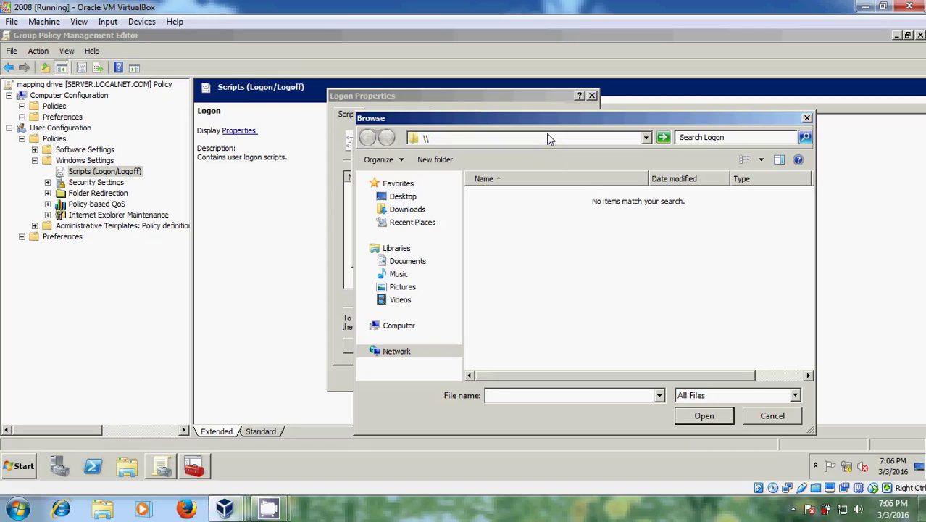
type("localnet.com")
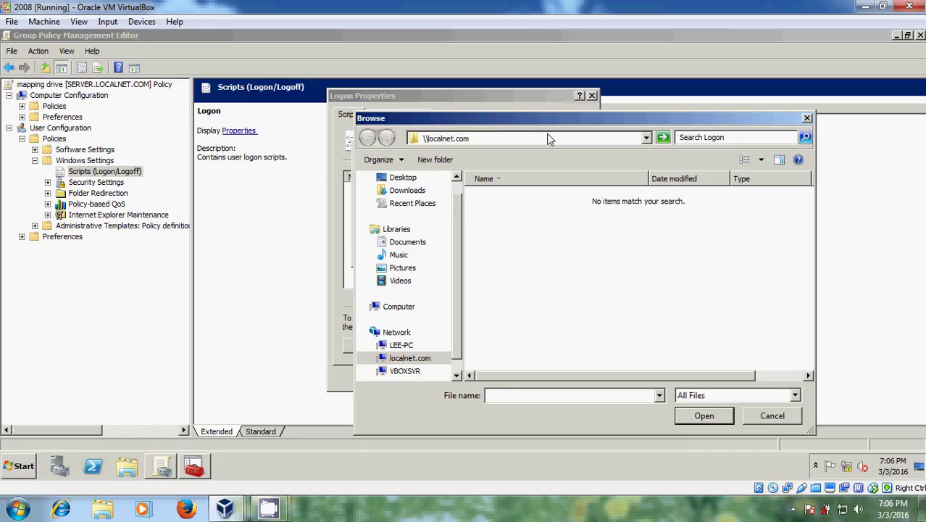
type("\\")
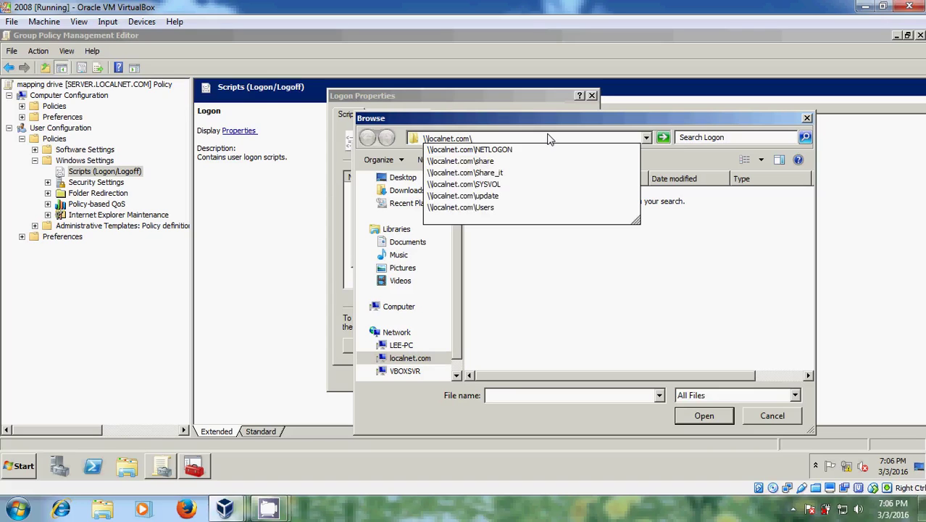
key("Down")
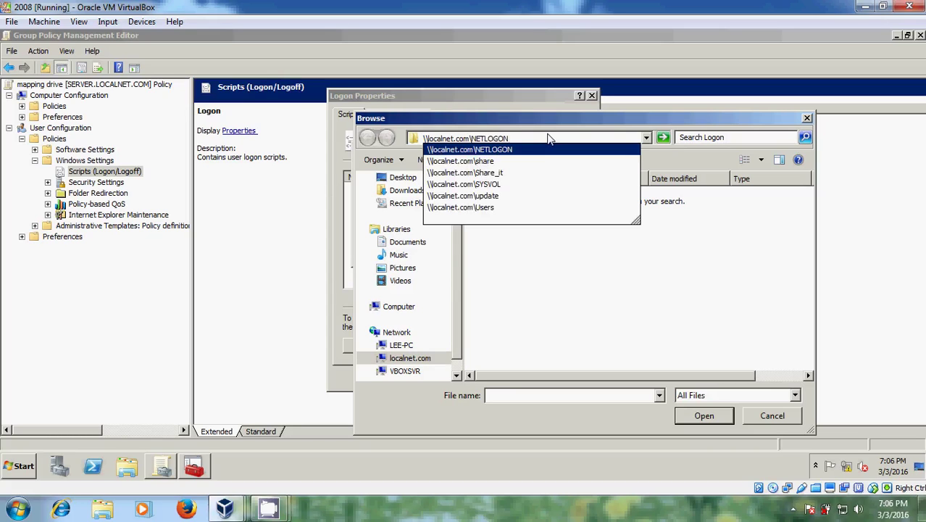
key("Return")
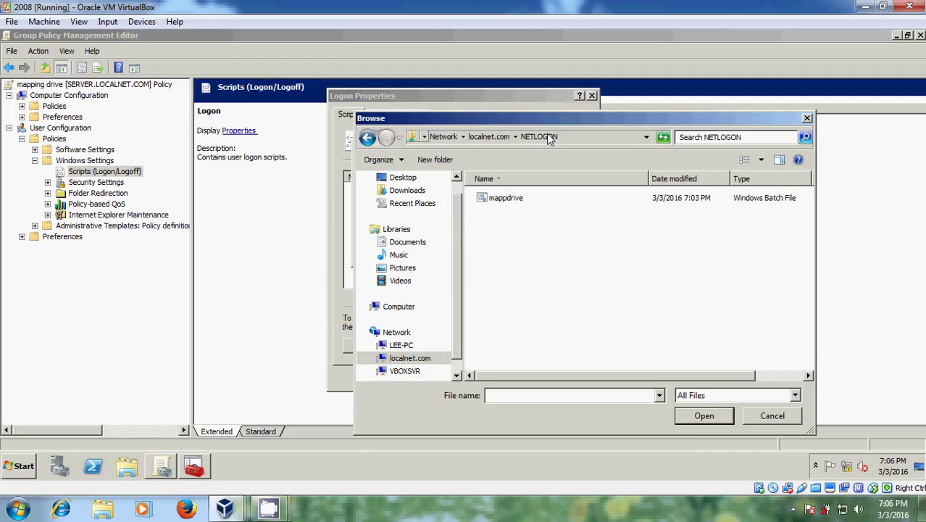
left_click(508, 203)
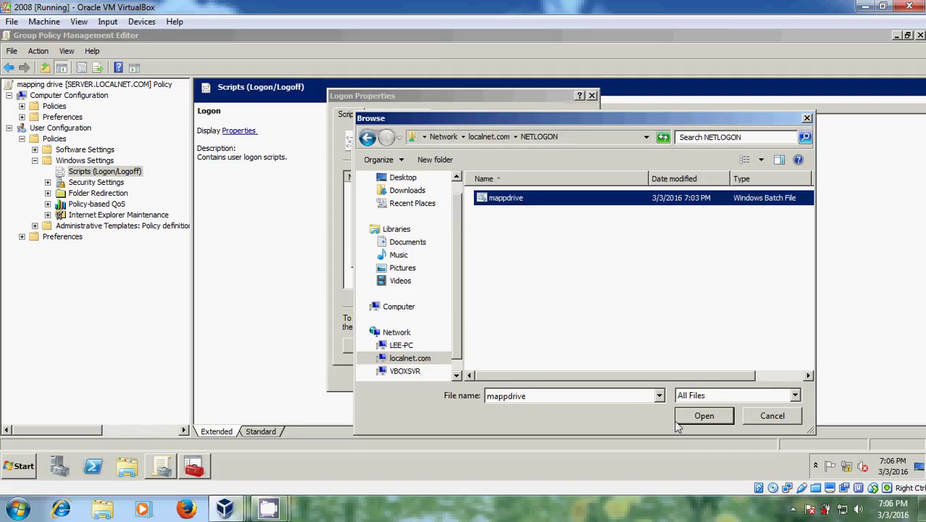
left_click(704, 416)
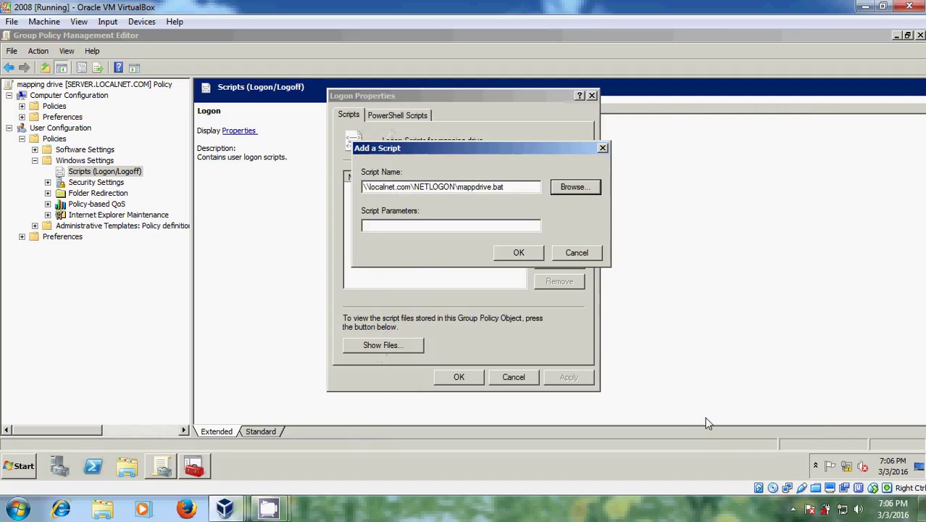
Confirm mappdrive.bat as the logon script and apply the Logon Properties.
left_click(517, 251)
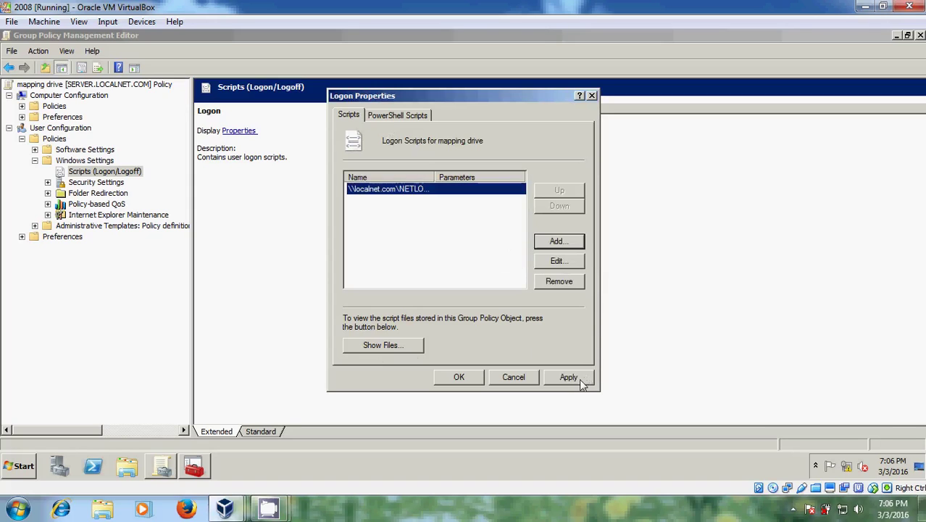
left_click(582, 384)
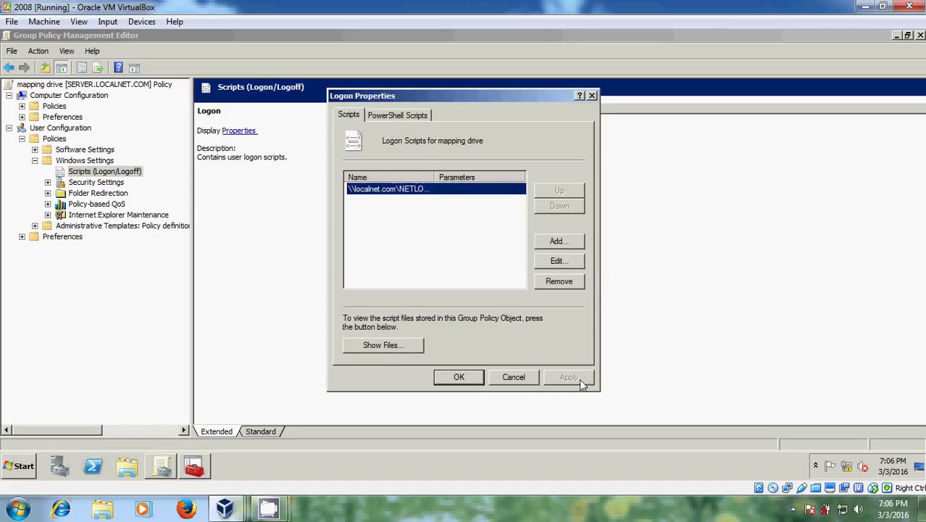
left_click(465, 378)
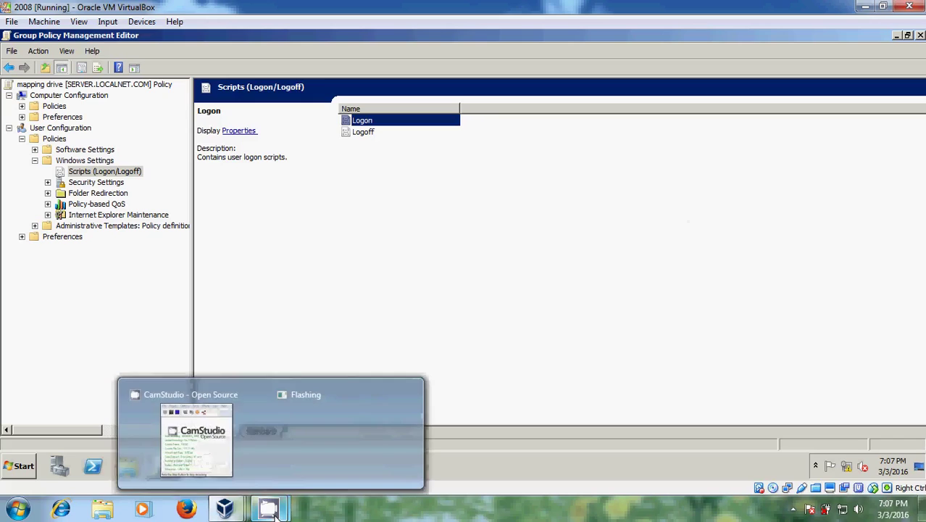
Restore the screen recorder window from the taskbar.
left_click(253, 462)
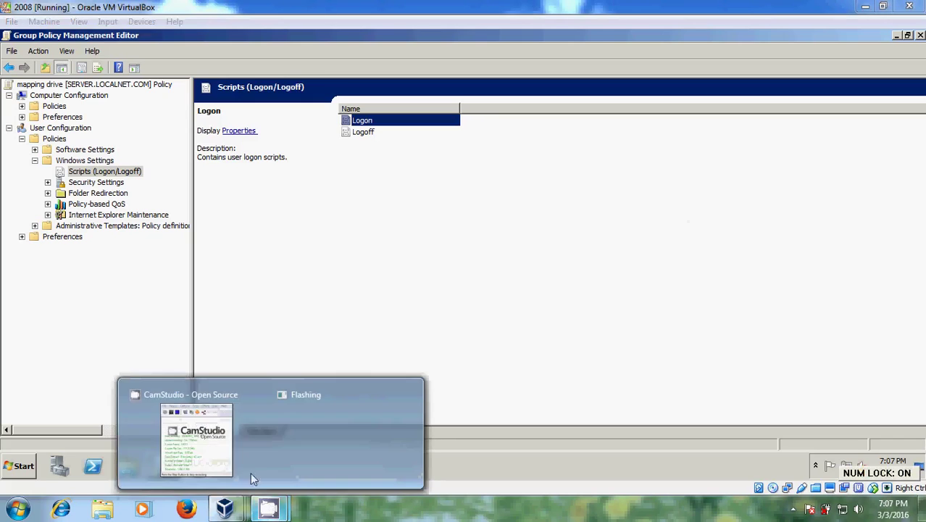
left_click(253, 477)
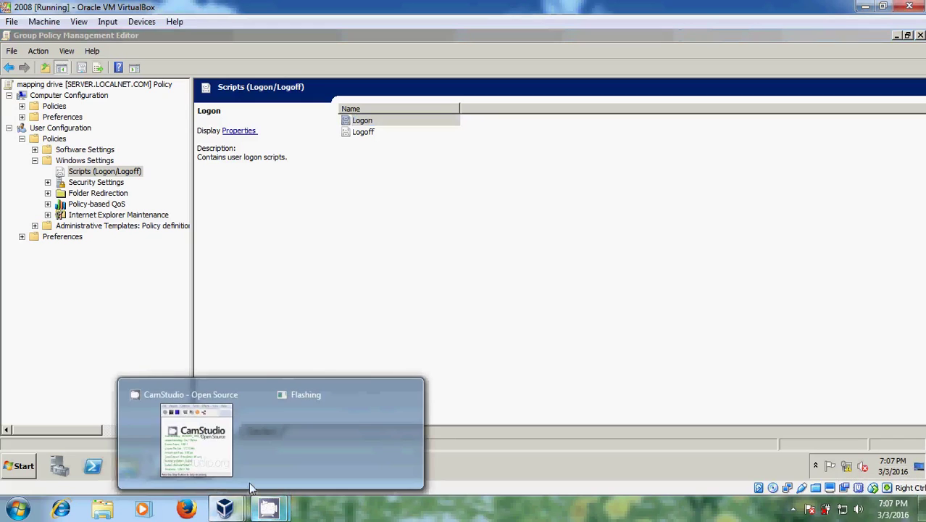
left_click(249, 482)
mouse_move(268, 510)
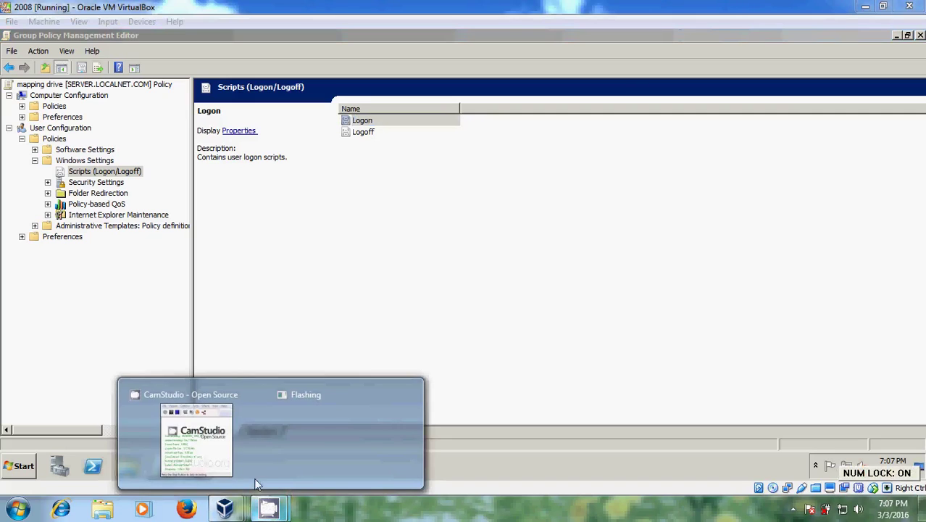
left_click(254, 479)
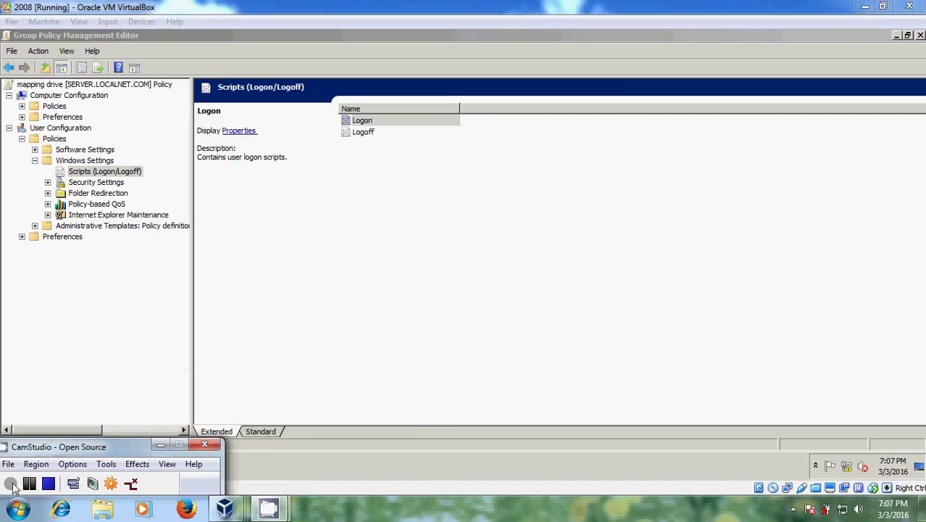
Switch to the Windows 7 VM and check Computer shows no network drive yet.
mouse_move(224, 511)
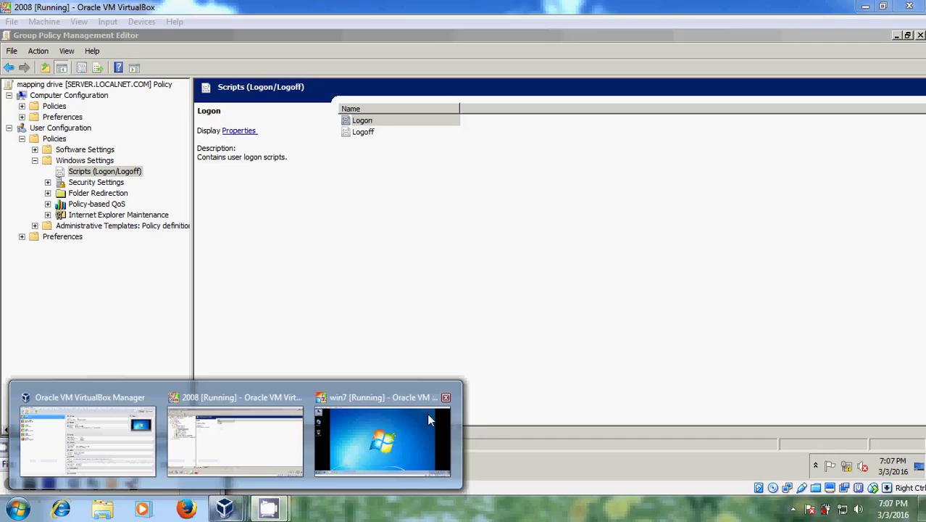
left_click(427, 413)
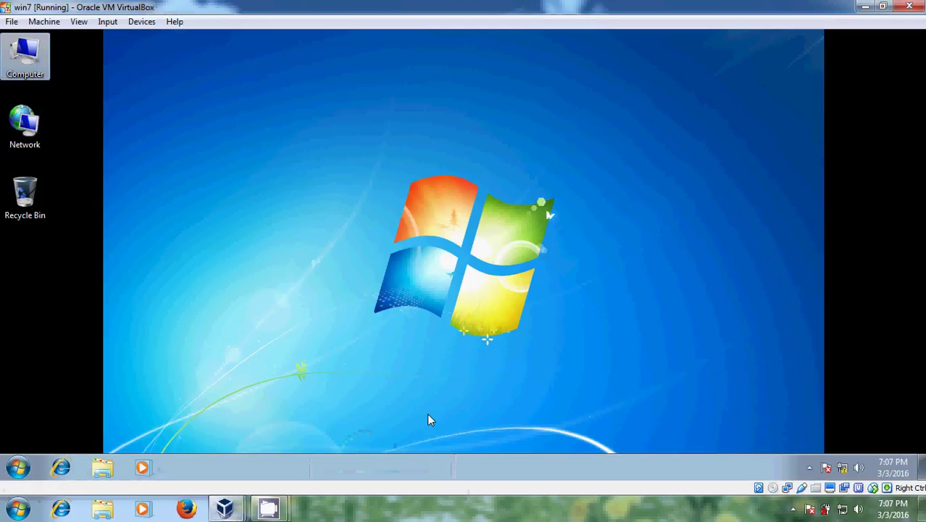
left_click(18, 468)
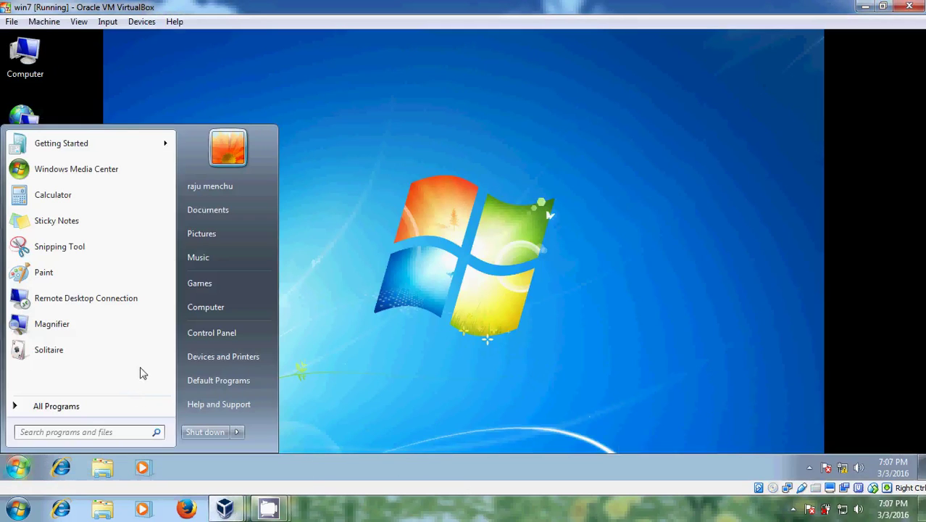
left_click(29, 57)
double_click(29, 57)
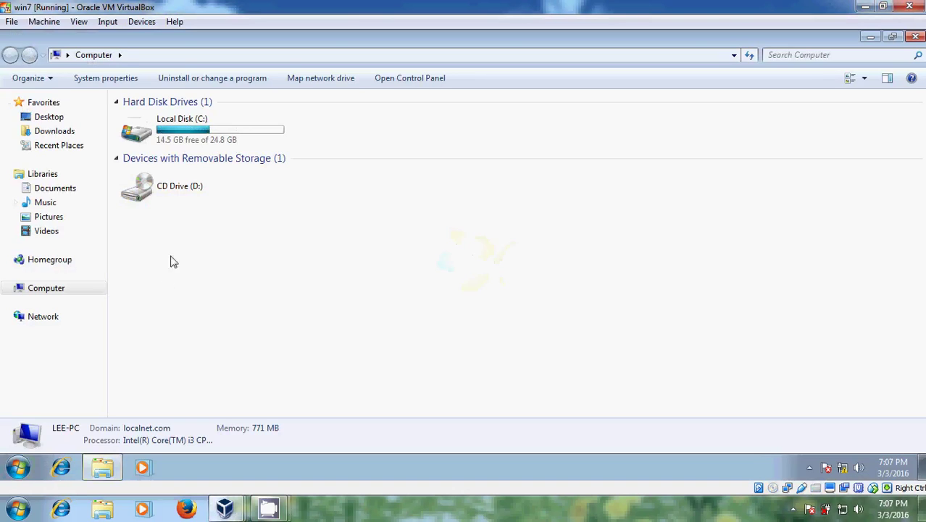
left_click(915, 37)
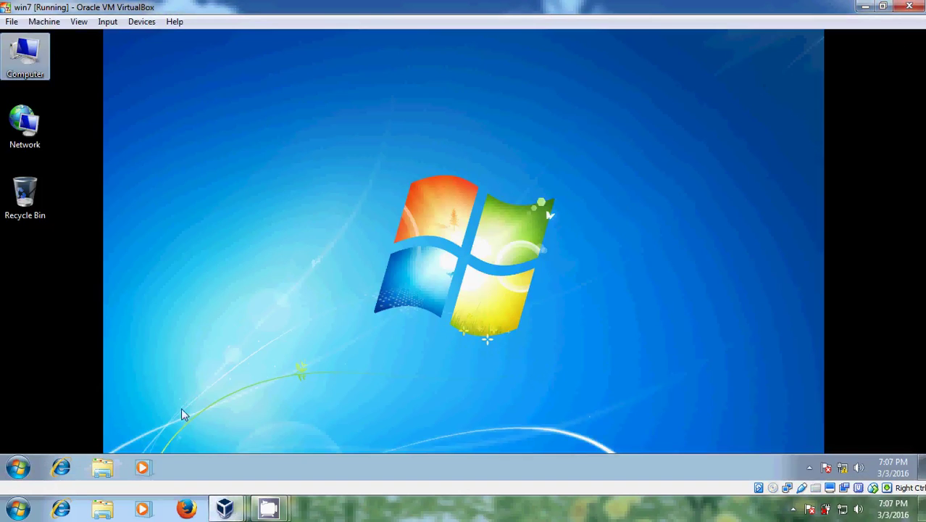
Run gpupdate /force from the Start menu search.
left_click(18, 468)
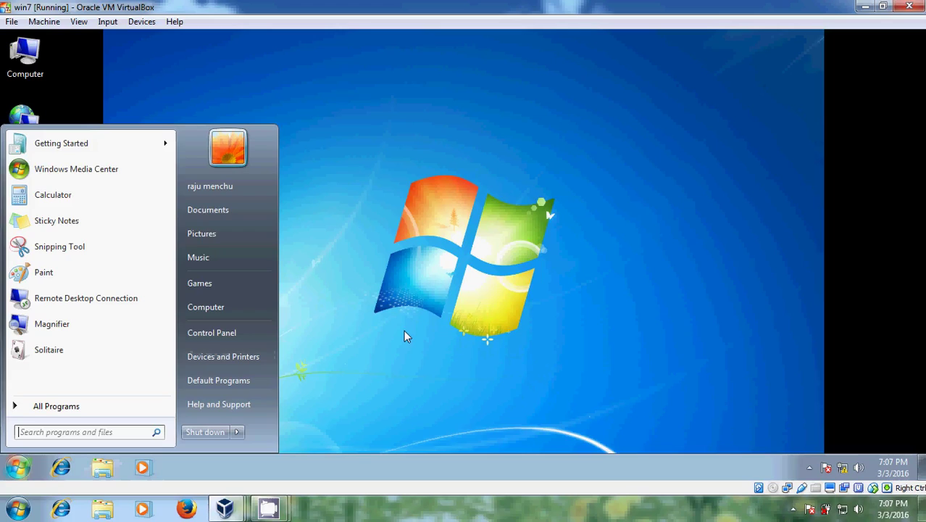
type("gp")
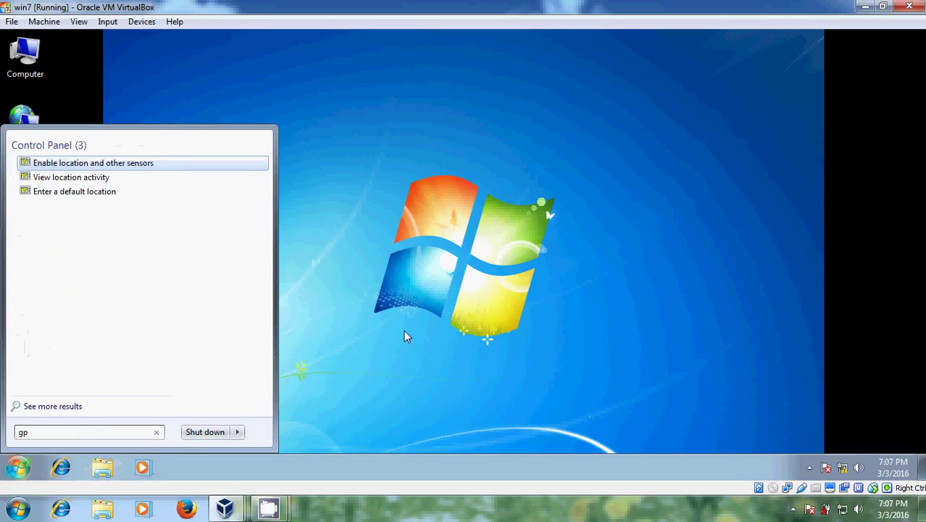
type("update /")
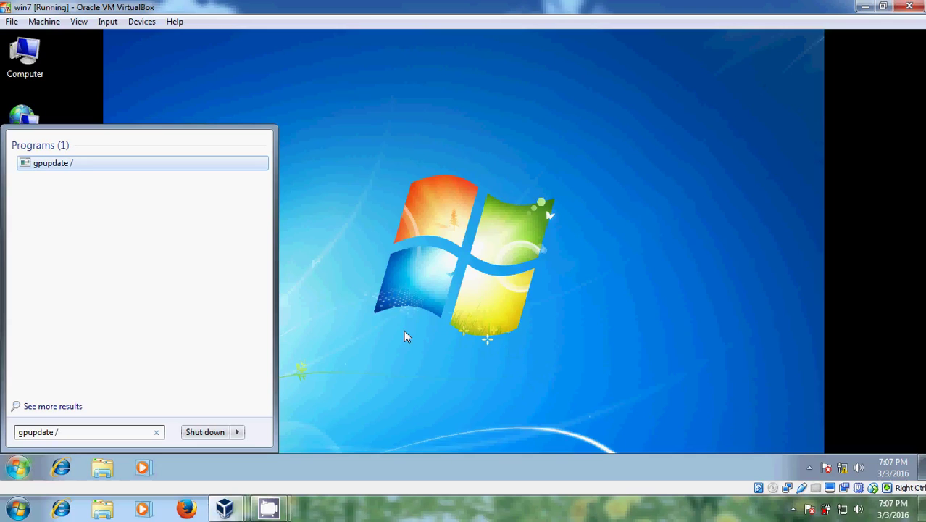
type("orce")
key("Return")
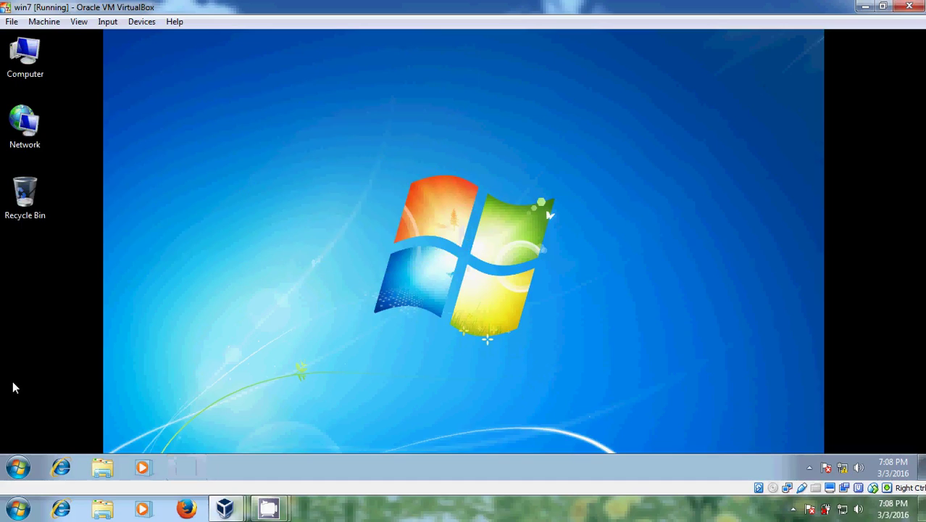
Log off the current Windows 7 user.
left_click(18, 468)
mouse_move(238, 433)
left_click(295, 383)
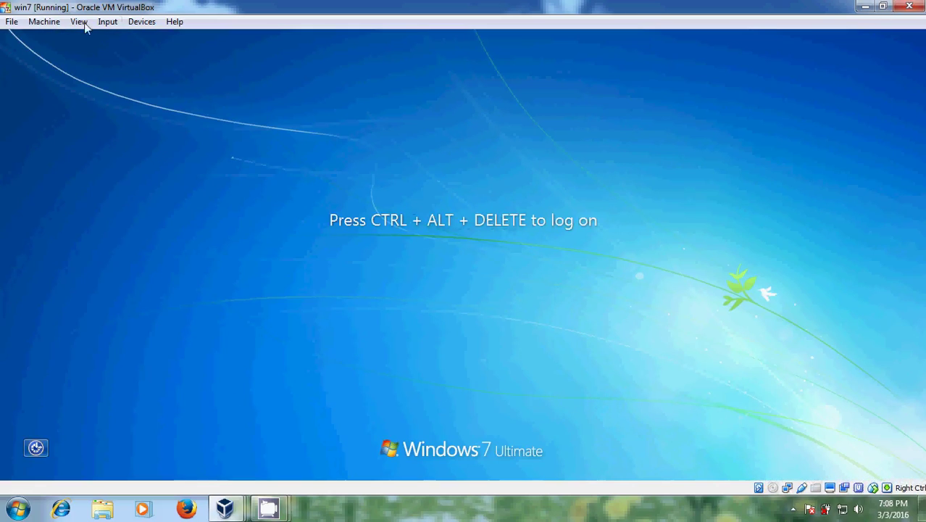
Send Ctrl-Alt-Del from the VM menu and sign back in with the domain user's password.
left_click(100, 23)
mouse_move(155, 41)
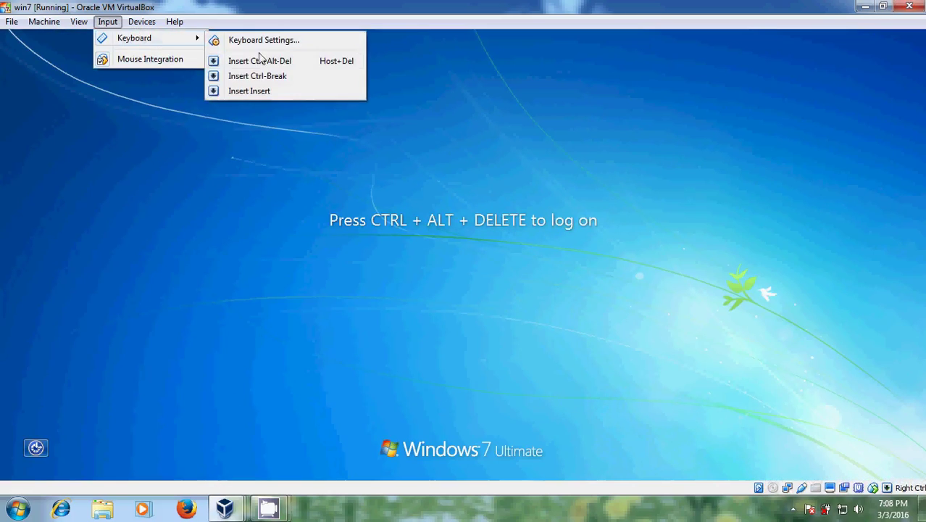
left_click(259, 61)
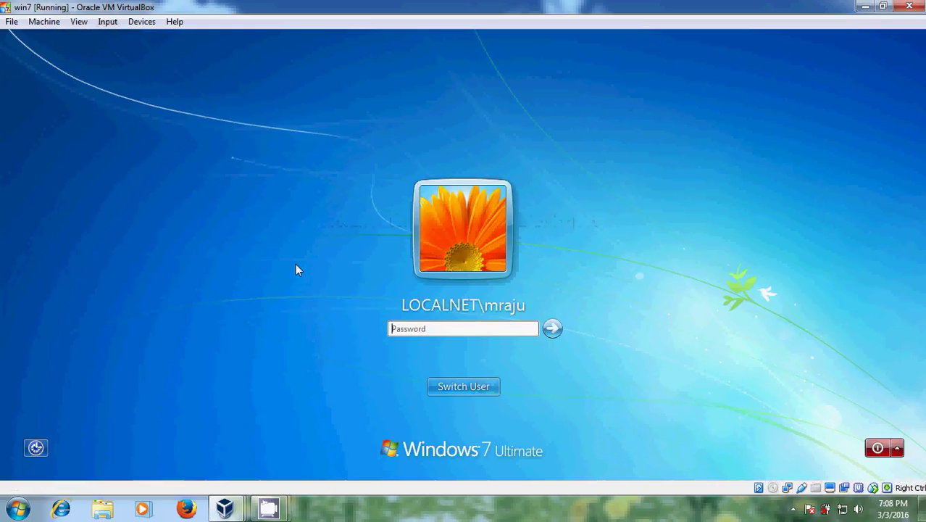
type("••••••••")
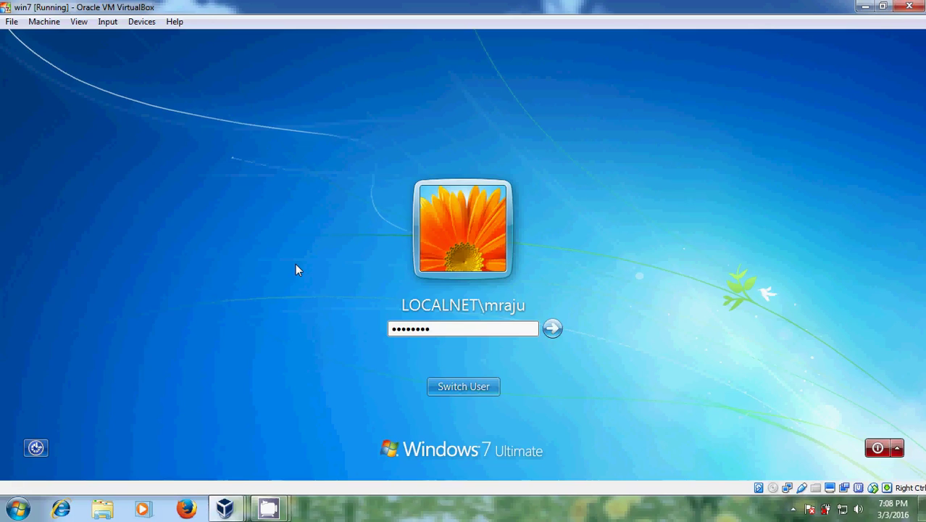
key("Return")
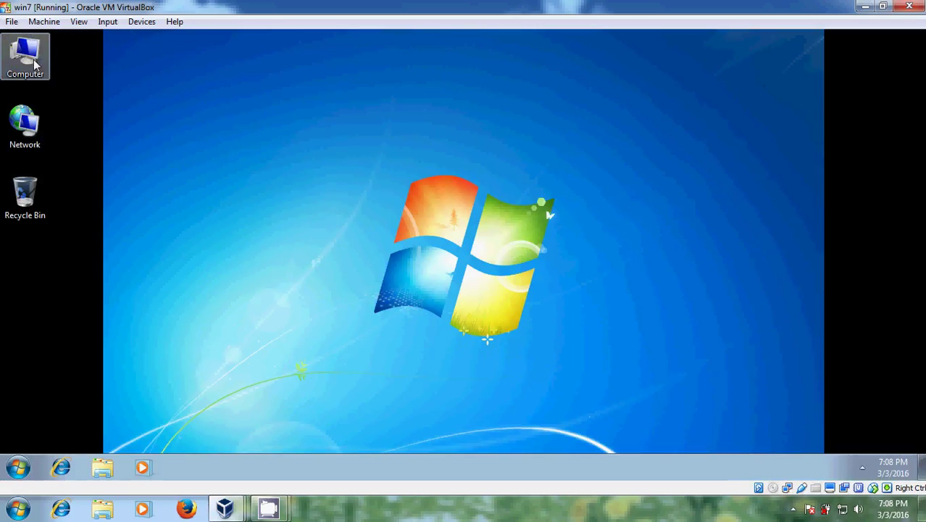
From Computer, open the share_it (\\server) S: drive to confirm it is mapped and empty.
double_click(34, 65)
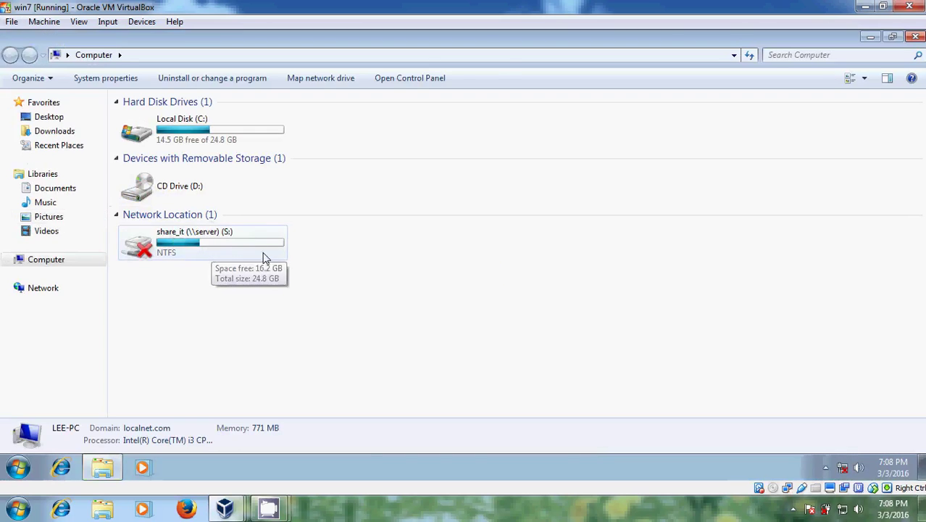
double_click(179, 258)
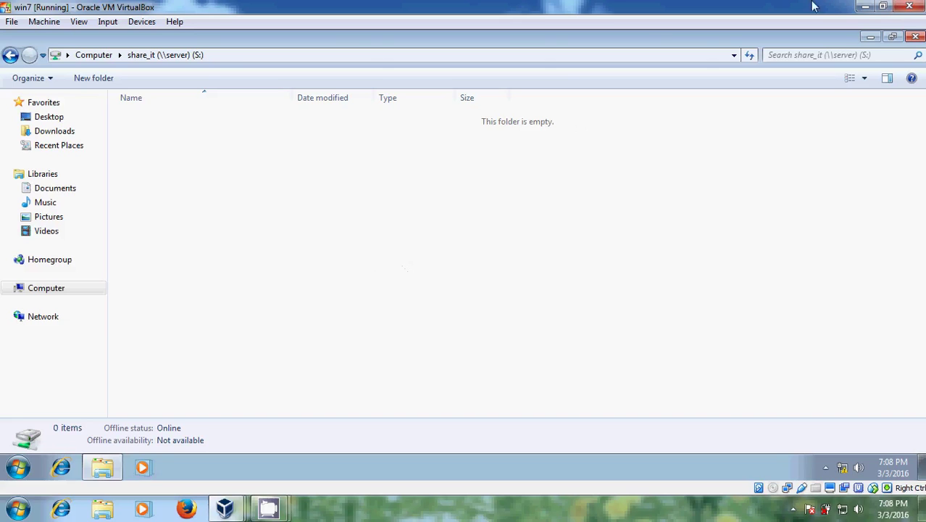
Minimize the Windows 7 and Windows Server 2008 VirtualBox windows.
left_click(865, 7)
left_click(865, 7)
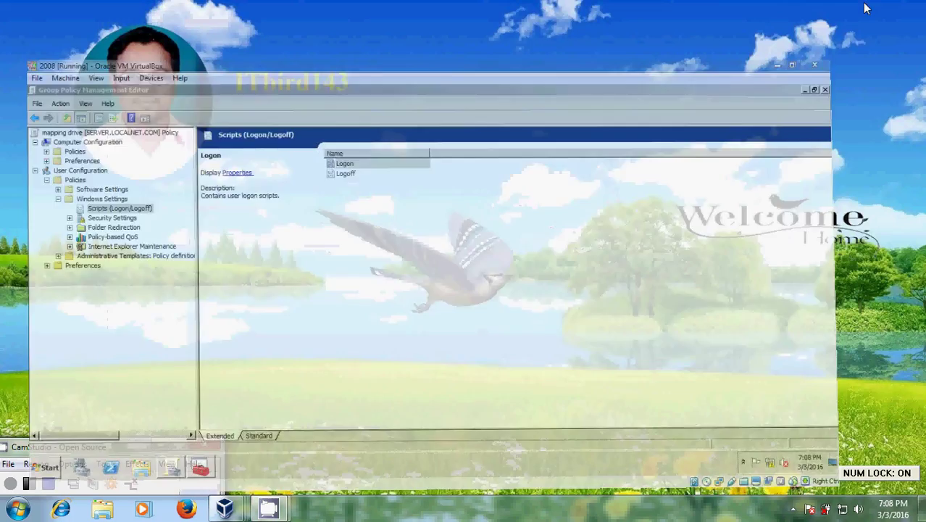